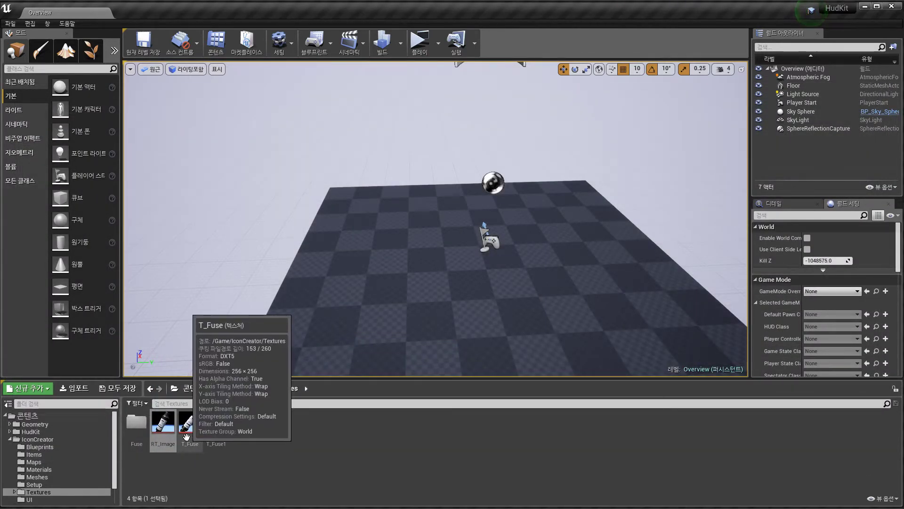
Examine the T_Fuse and RT_Image textures and compare their sizes with T_Fuse1 in the IconCreator Textures folder
double_click(187, 437)
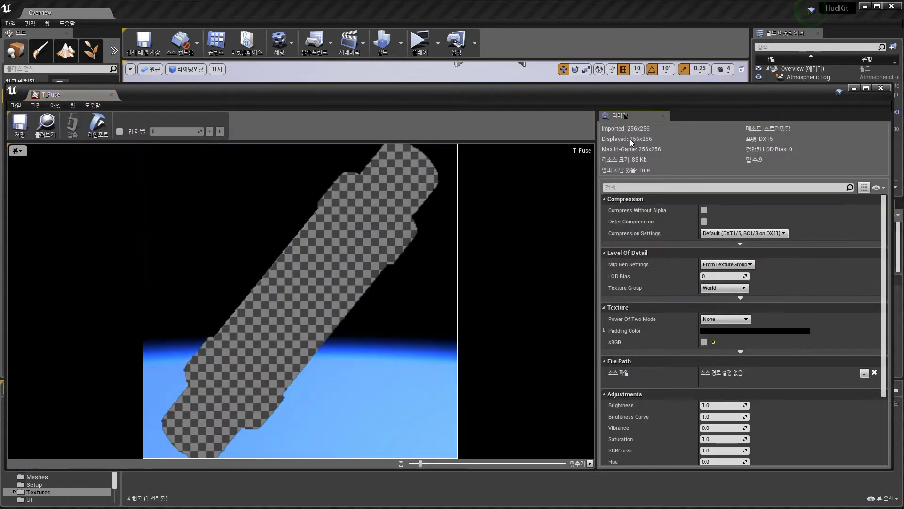
click(880, 88)
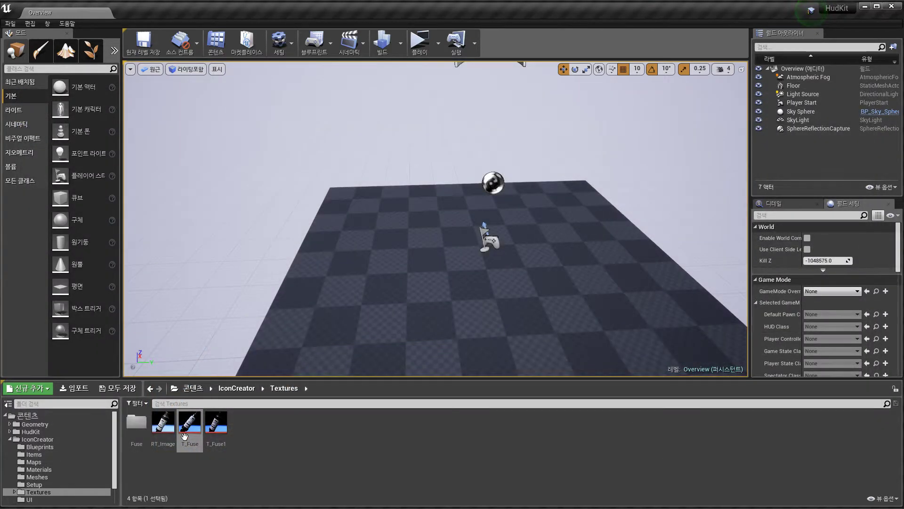
click(217, 433)
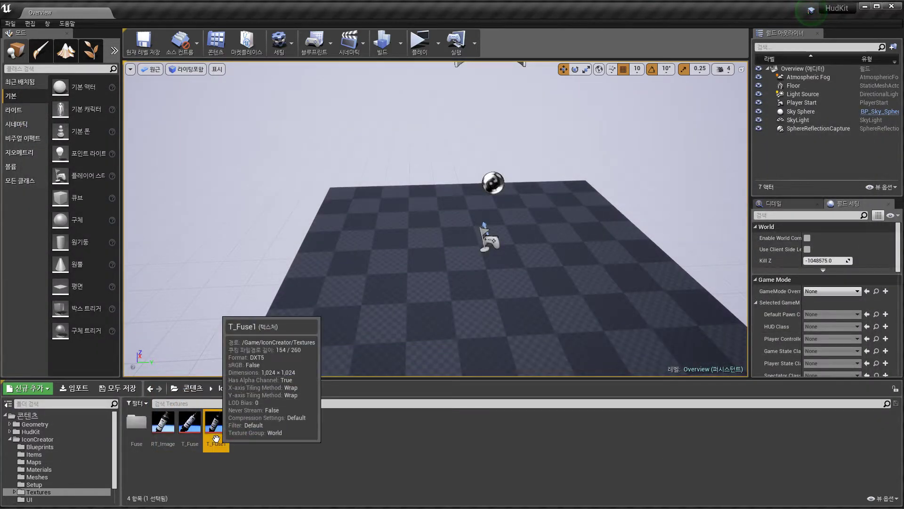
double_click(161, 437)
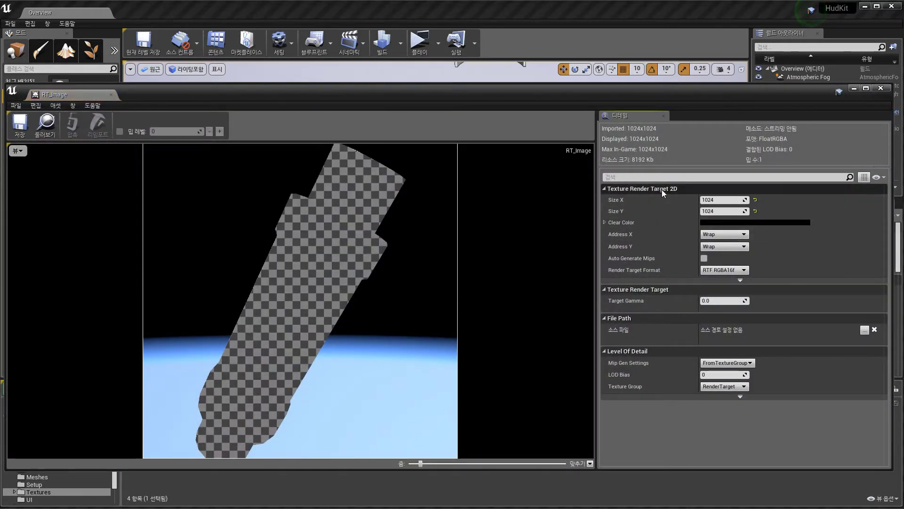
click(881, 88)
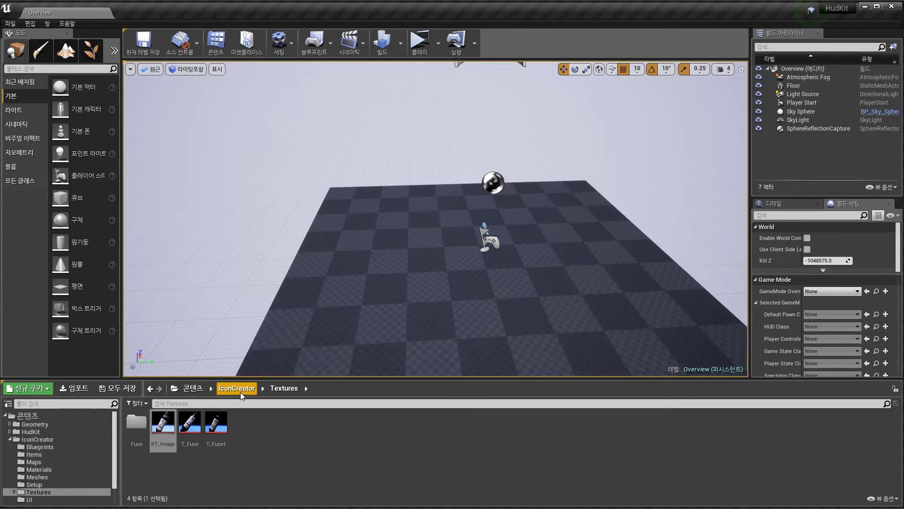
double_click(163, 424)
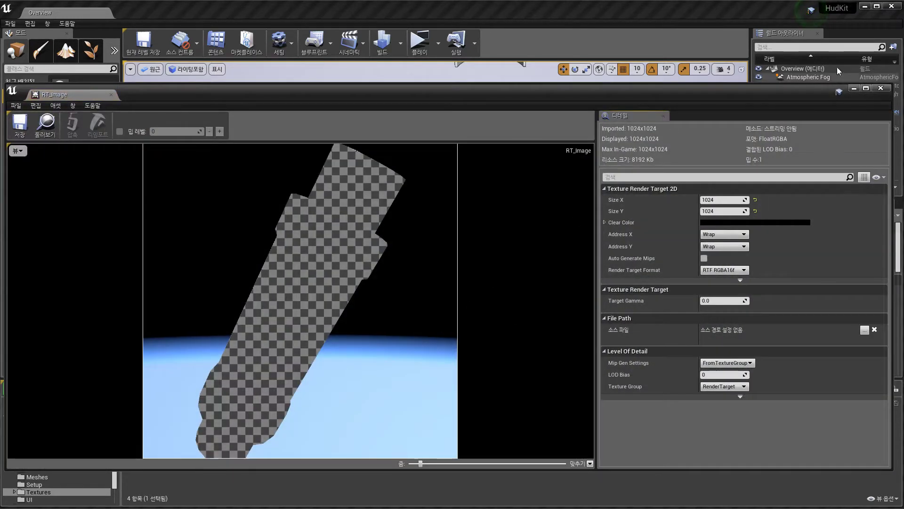
click(880, 88)
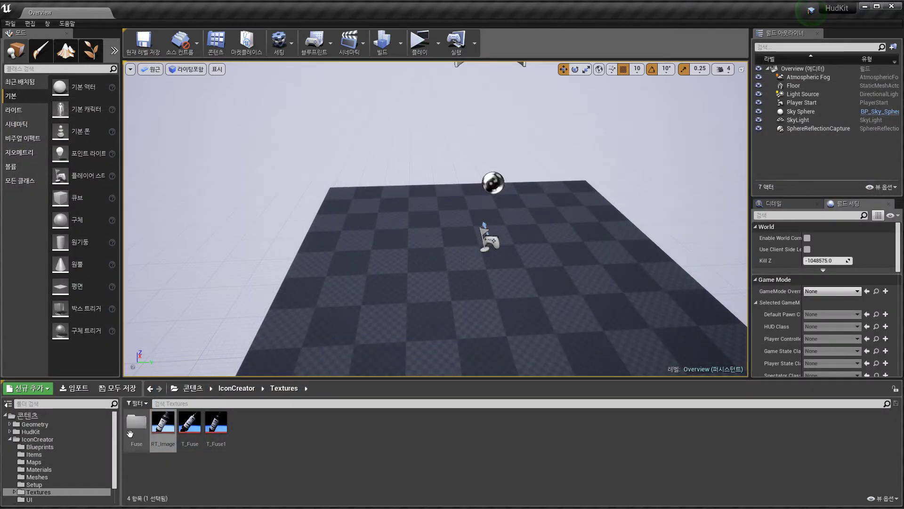
click(218, 445)
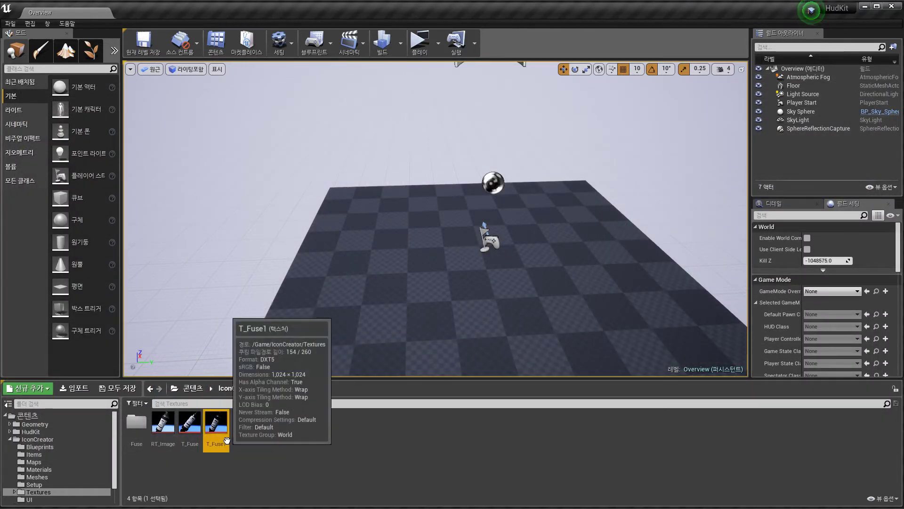
Run the Icon Creator preview, create a texture of the Fuse item without a custom name, and try to save all project content
click(424, 44)
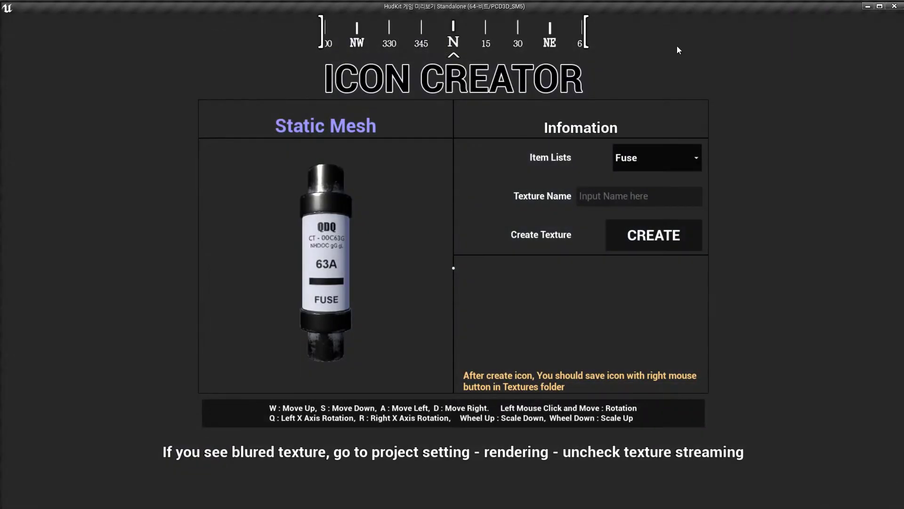
click(895, 6)
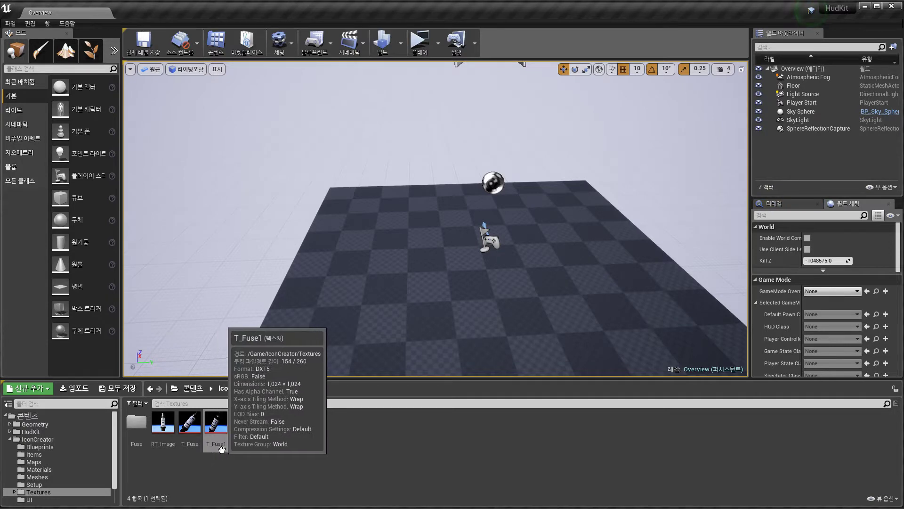
click(421, 43)
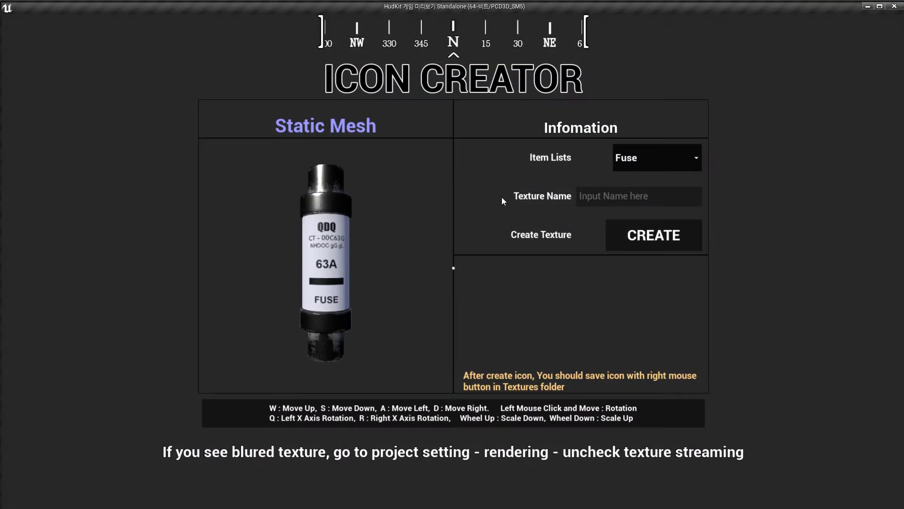
click(634, 235)
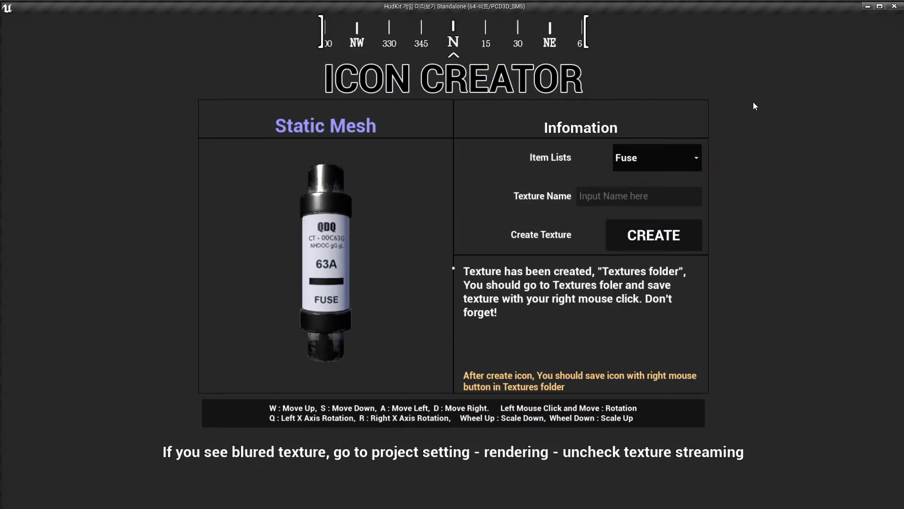
click(895, 7)
click(239, 438)
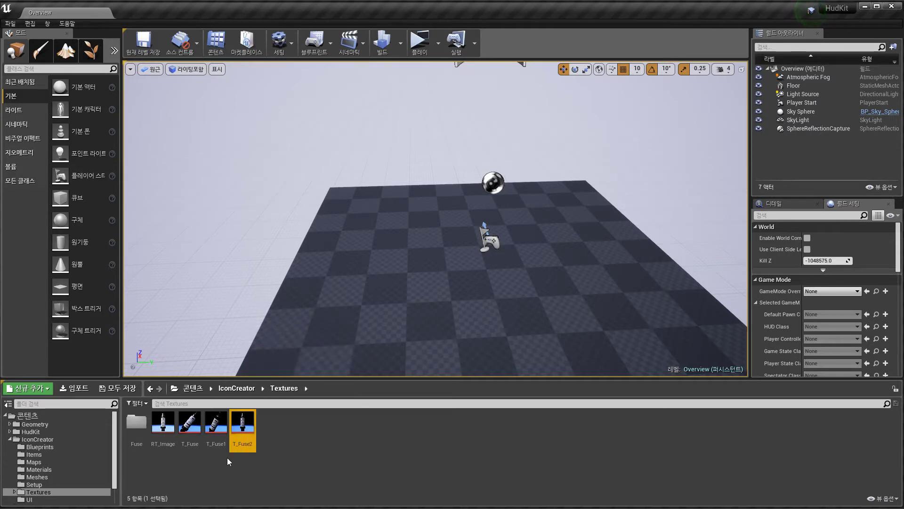
click(121, 389)
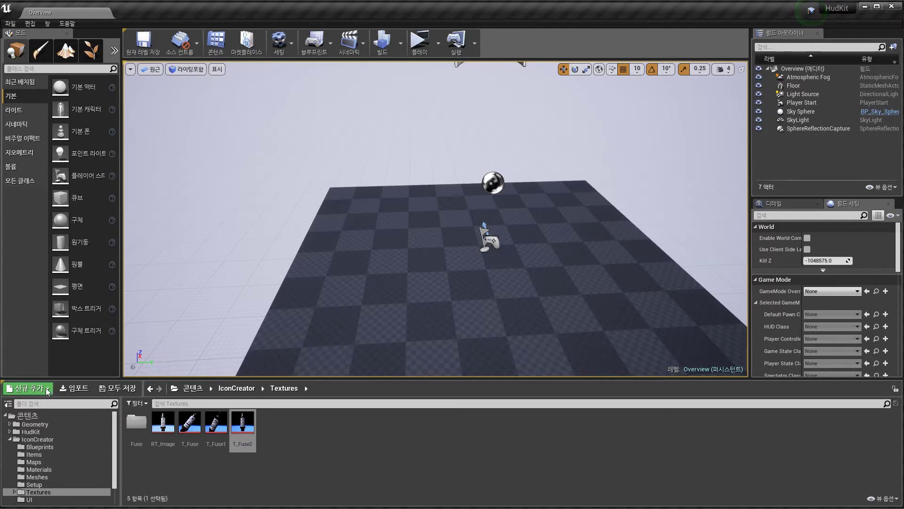
click(120, 389)
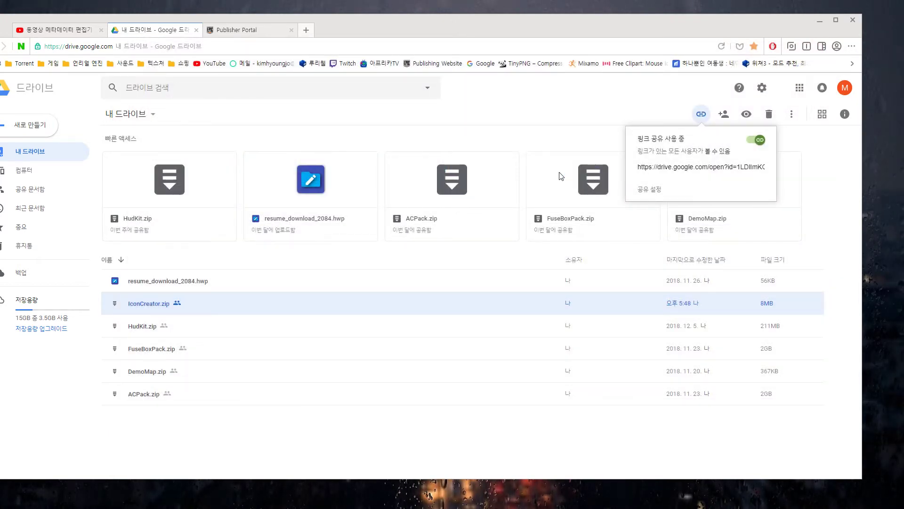
Minimize the browser, open the Overview map from IconCreator's Maps folder, and enlarge the editor window to fill the screen
click(820, 21)
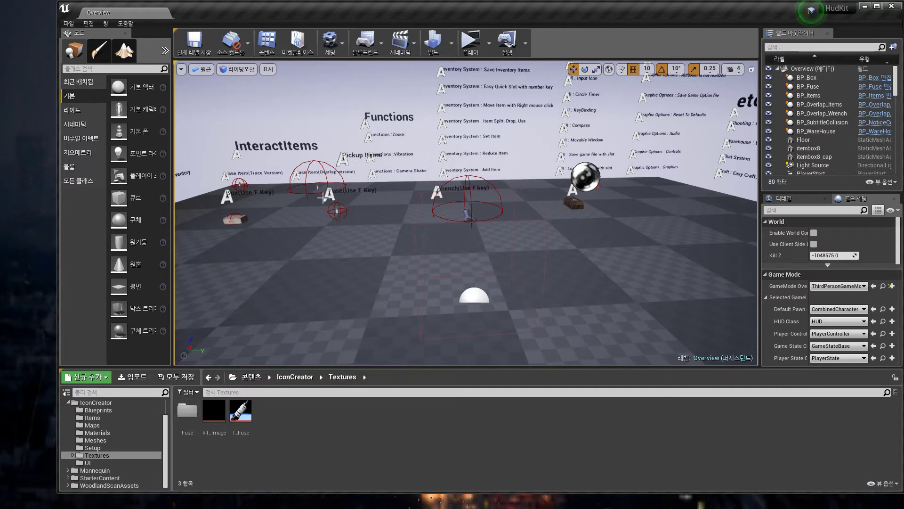
click(92, 425)
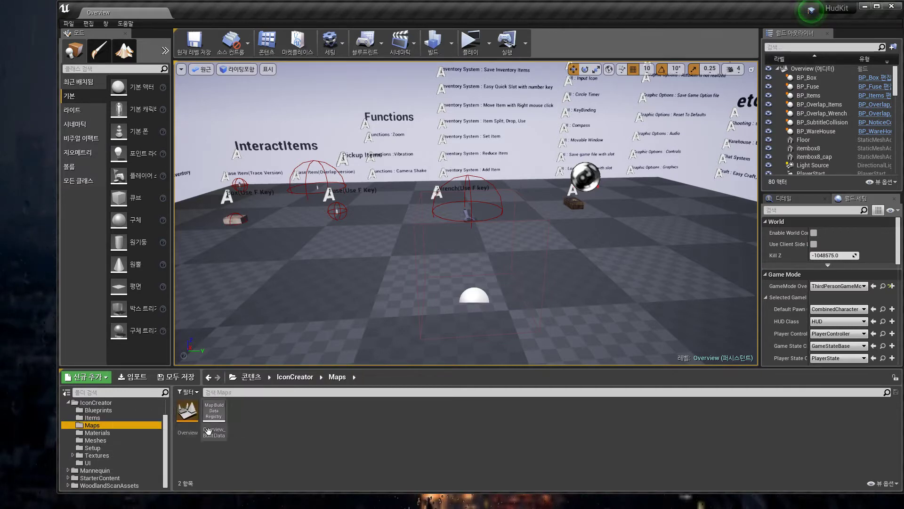
double_click(184, 413)
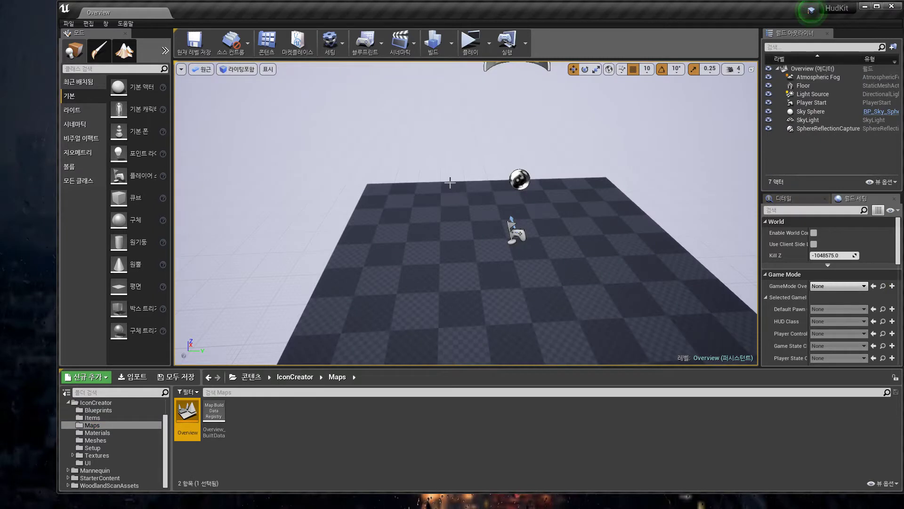
drag(58, 492, 1, 507)
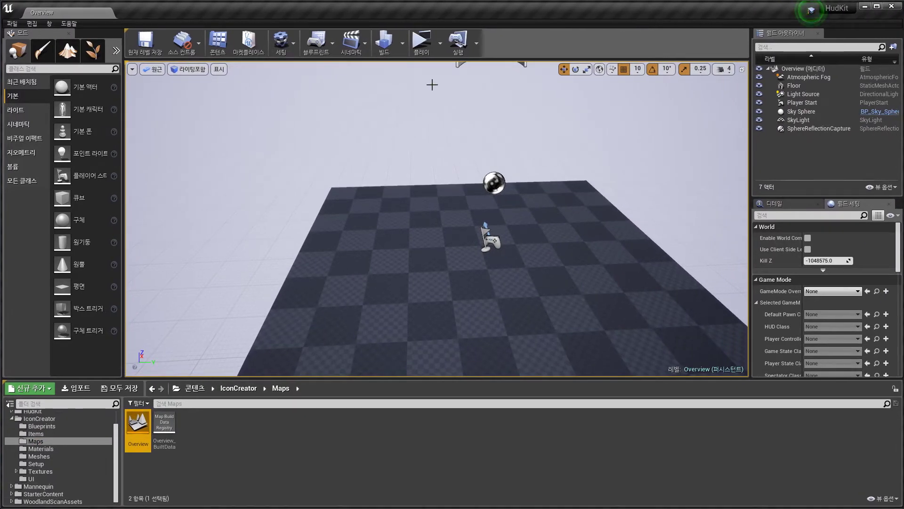
Run the Icon Creator preview, generate a texture of the Fuse item with the name left blank, and close the preview
click(418, 46)
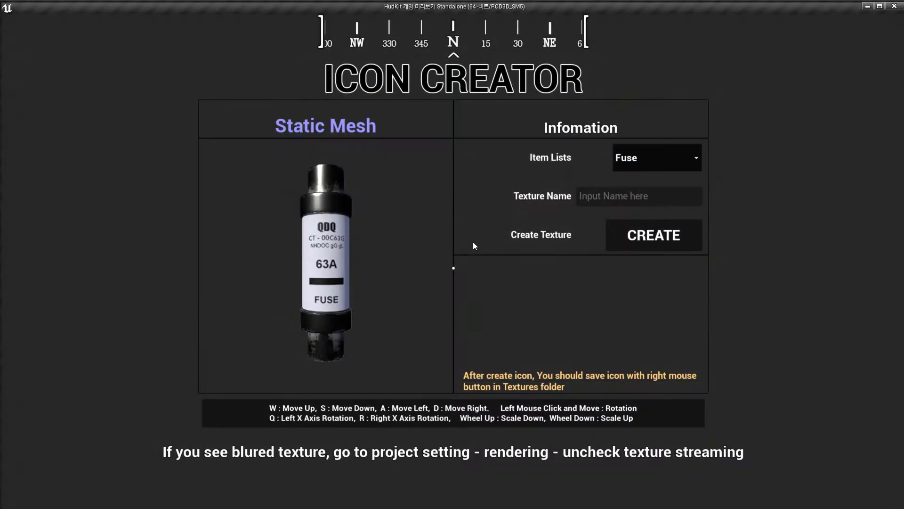
click(624, 243)
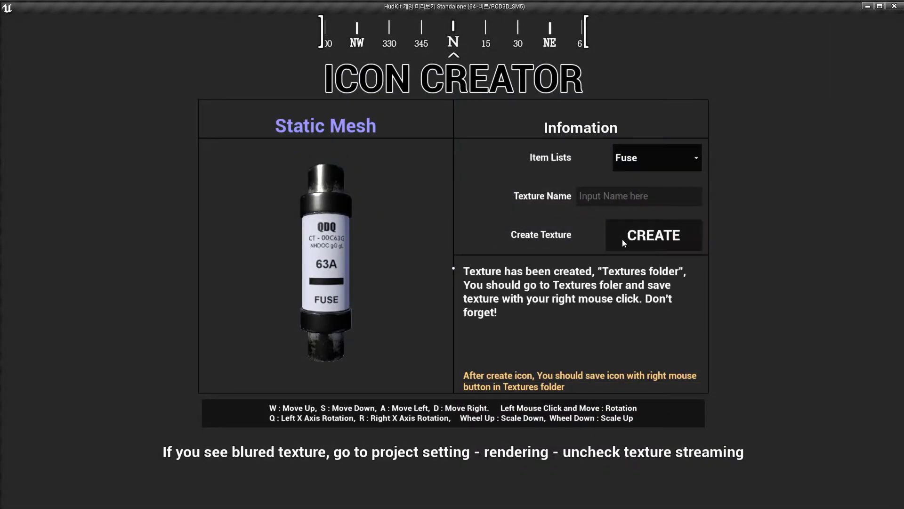
click(894, 6)
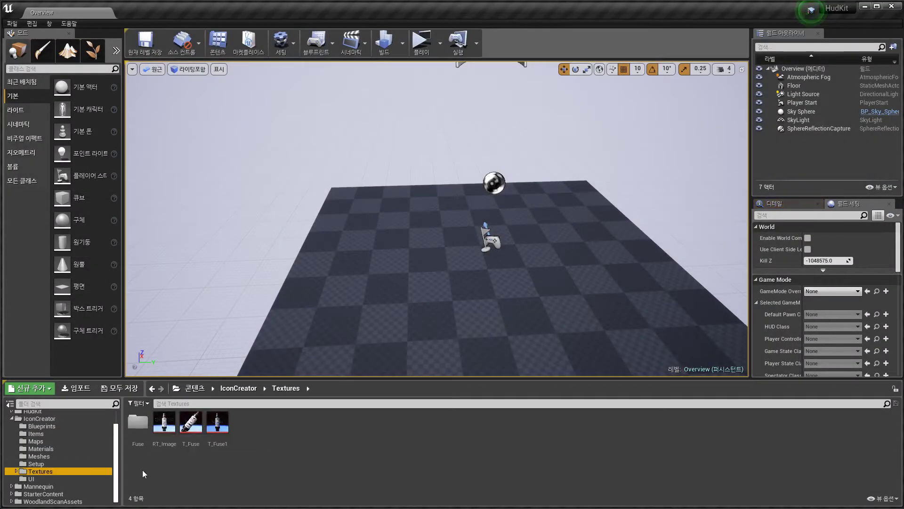
Save the new T_Fuse1 texture asset individually in the IconCreator Textures folder
click(218, 425)
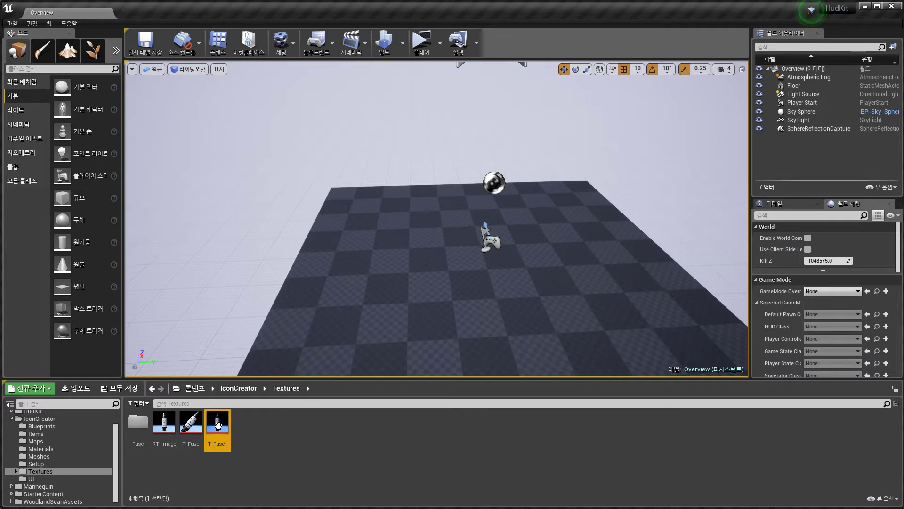
right_click(218, 425)
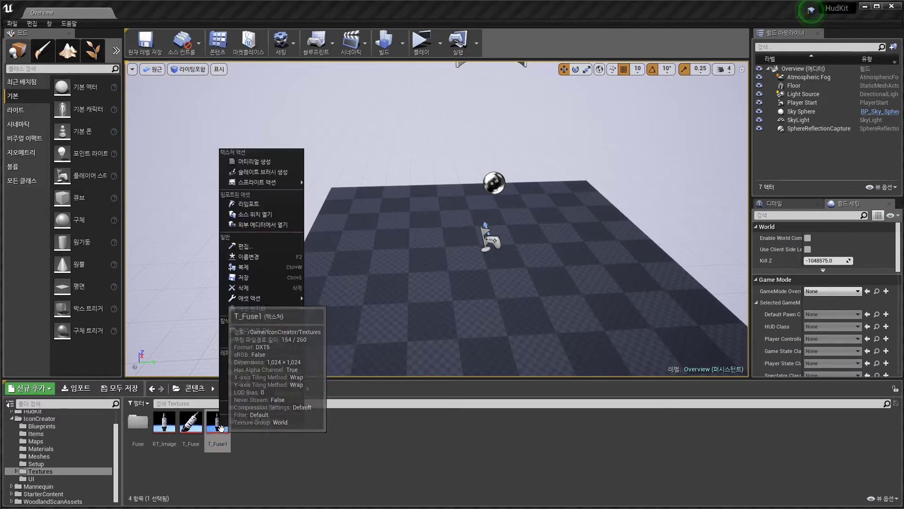
click(219, 427)
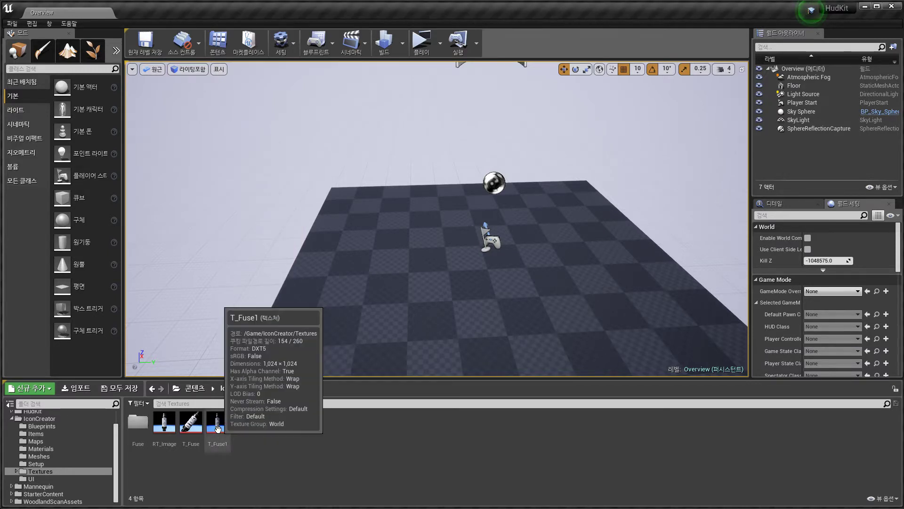
right_click(217, 428)
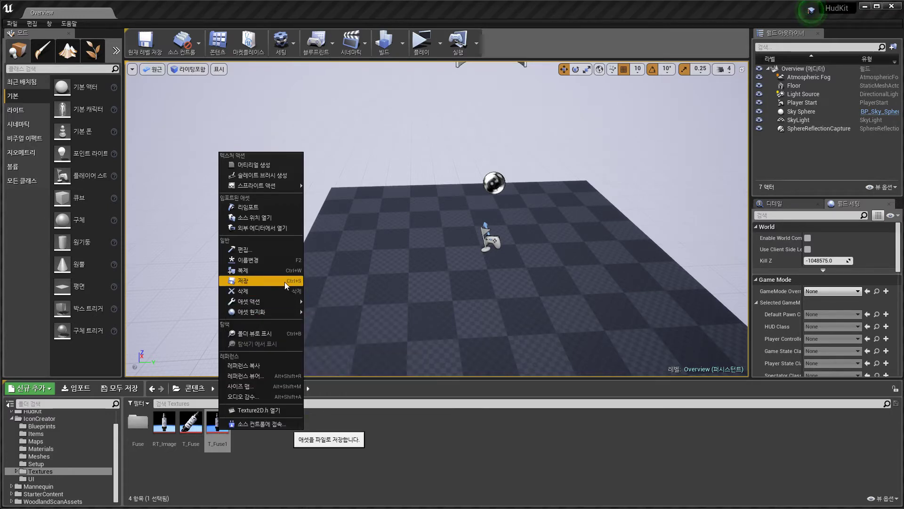
click(252, 279)
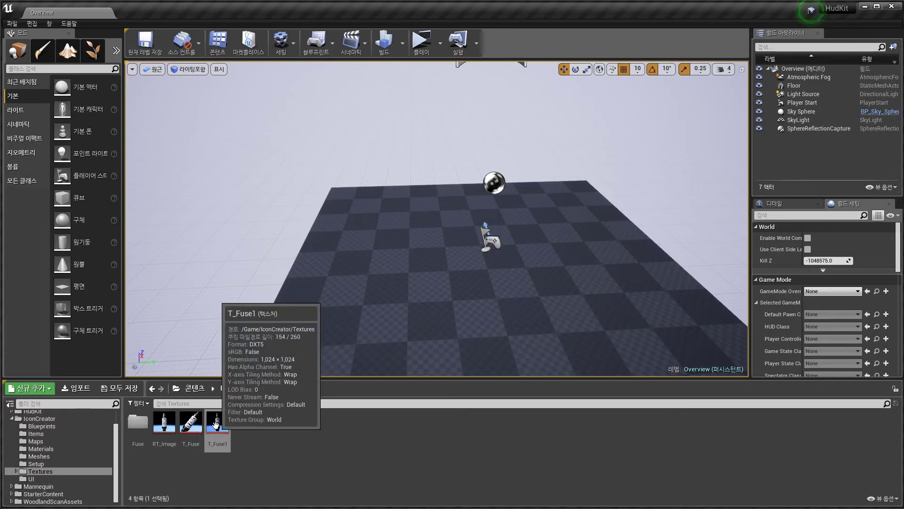
Close the editor, reopen the HudKit project from the launcher, select T_Fuse1 in the Textures folder, and enlarge the editor window
click(895, 7)
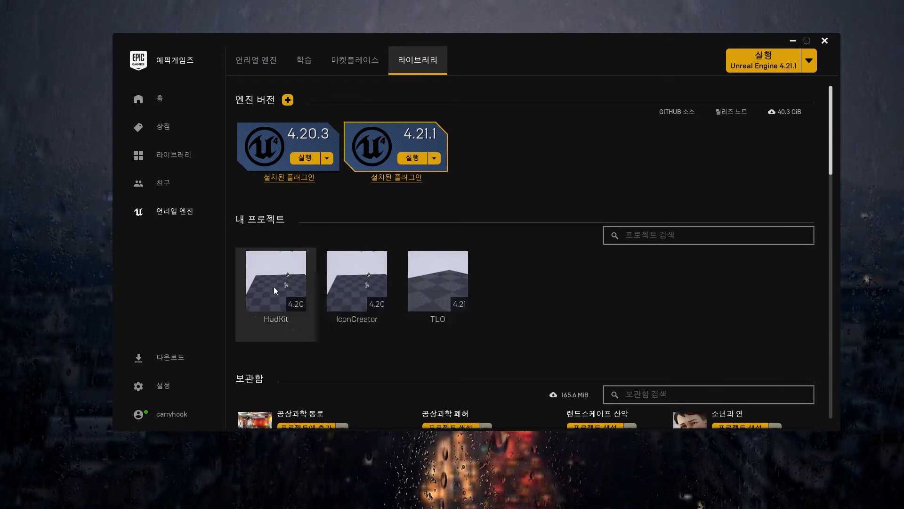
double_click(273, 287)
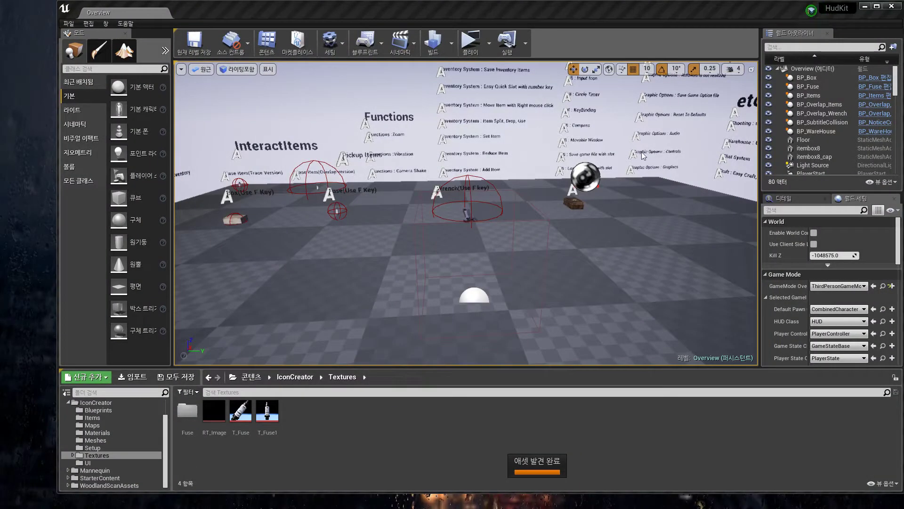
click(267, 411)
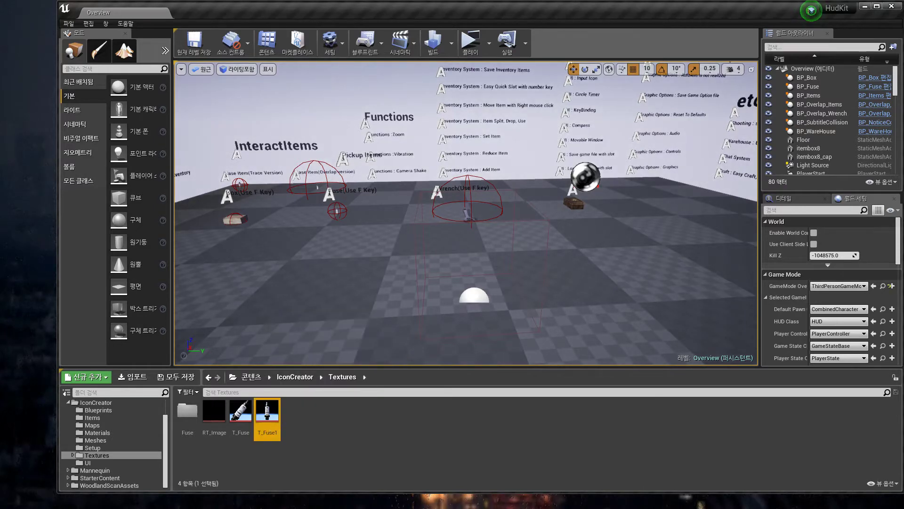
drag(57, 493, 1, 507)
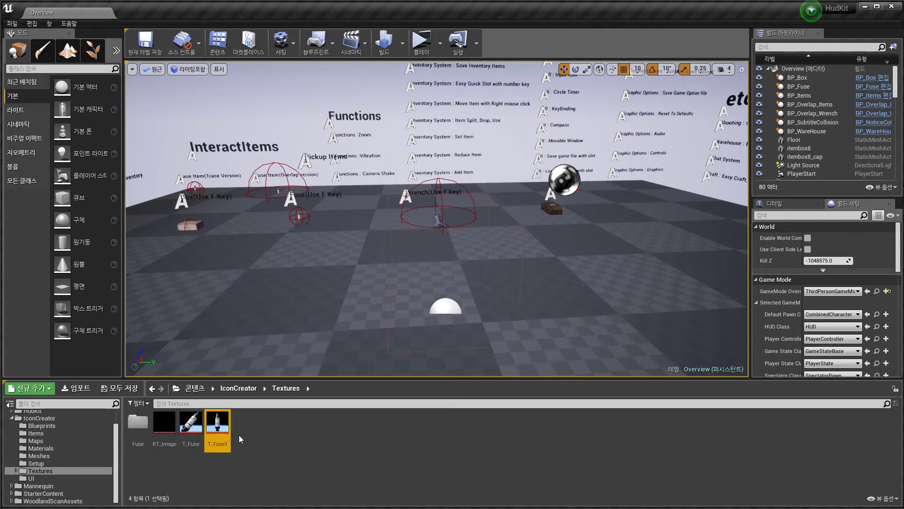
Open the UI_SampleIcon widget from IconCreator's UI folder and select SampleImage to examine its brush image material
click(89, 478)
double_click(163, 424)
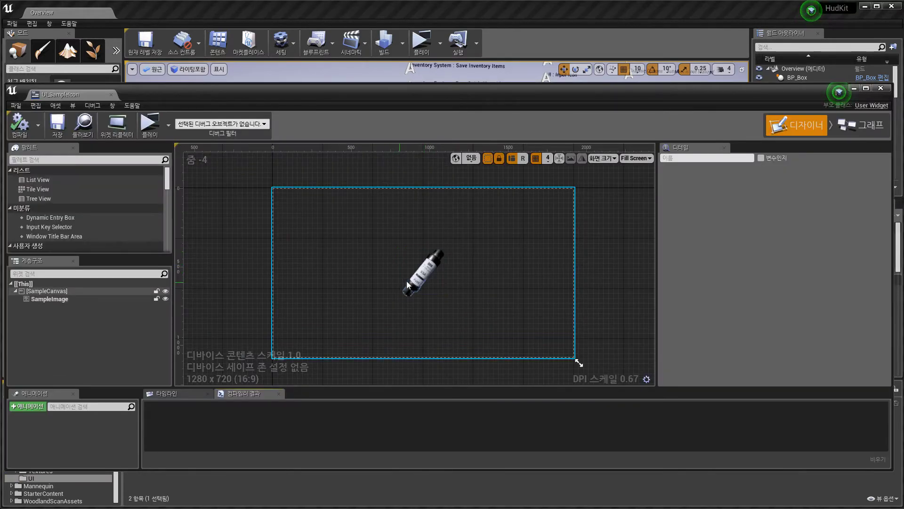
scroll(419, 252, up, 5)
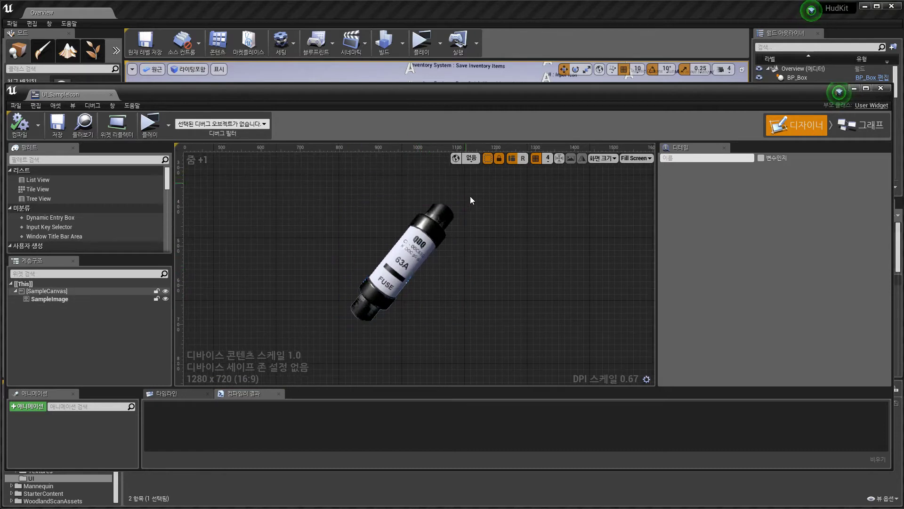
click(396, 225)
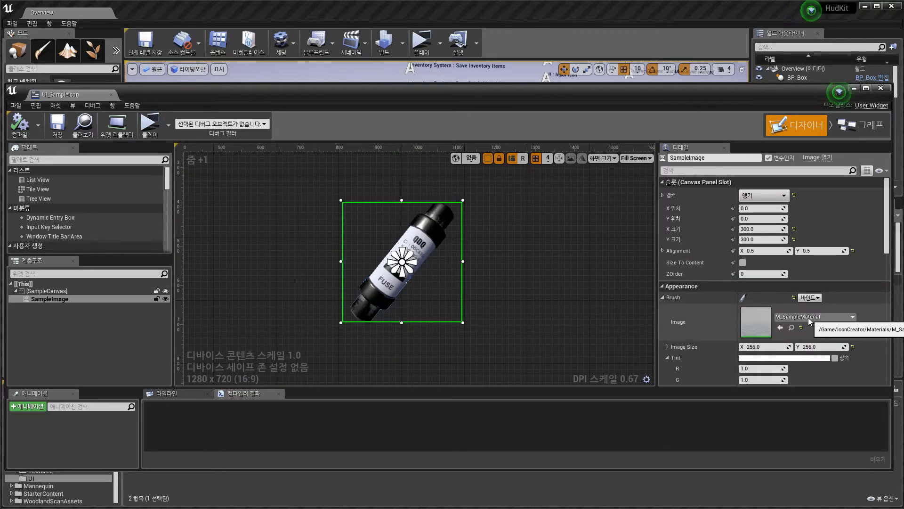
drag(411, 86, 404, 61)
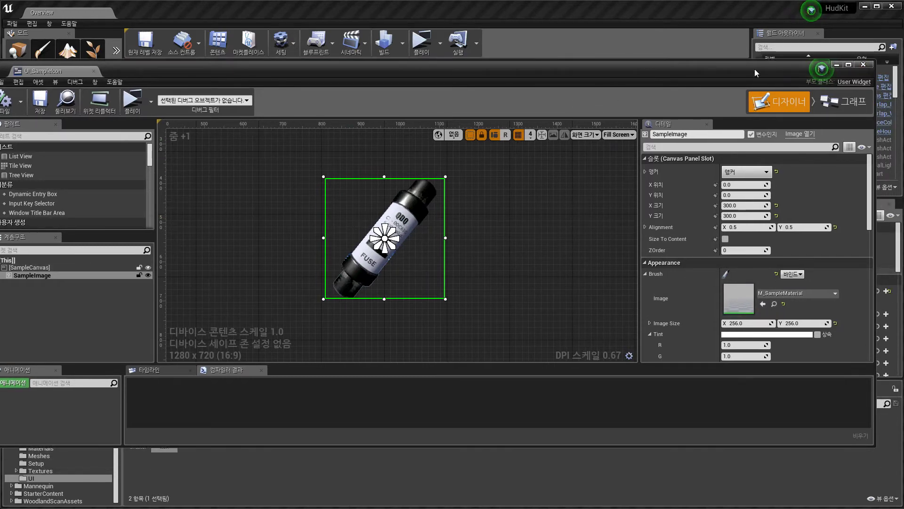
Open M_SampleMaterial from IconCreator's Materials folder and examine its RT_Icon texture parameter and the 1-x node wired to opacity
click(870, 64)
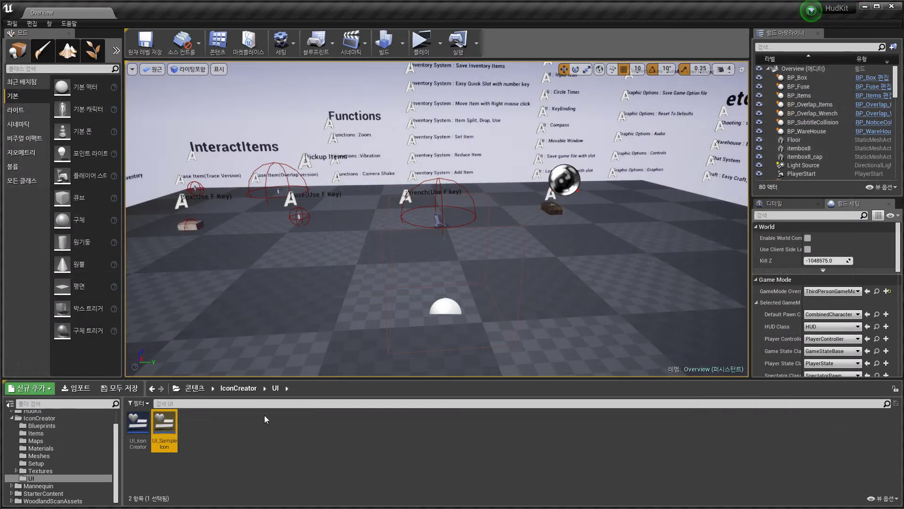
click(60, 449)
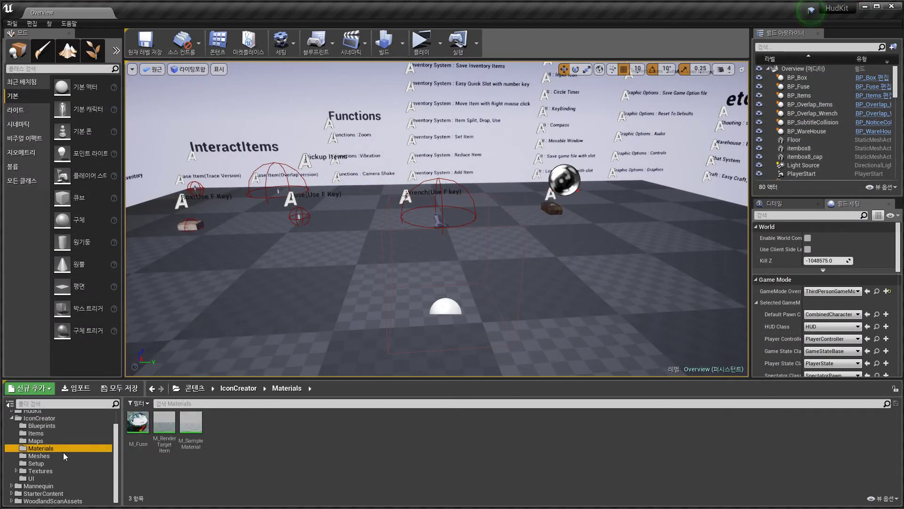
double_click(196, 445)
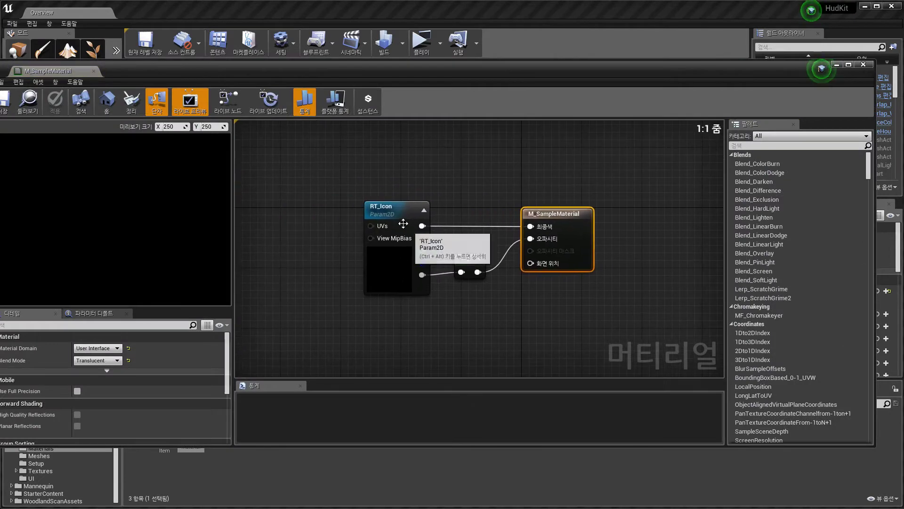
click(384, 210)
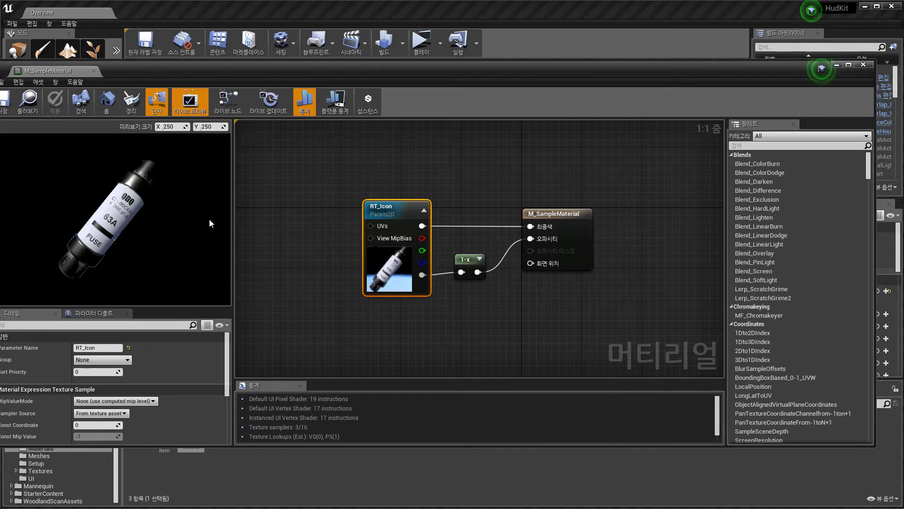
drag(209, 72, 246, 69)
drag(361, 68, 340, 65)
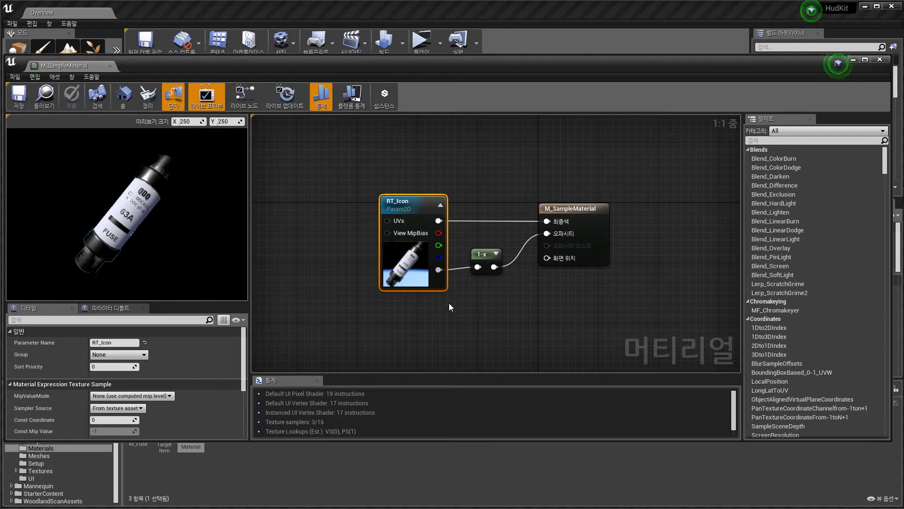
drag(381, 188, 610, 316)
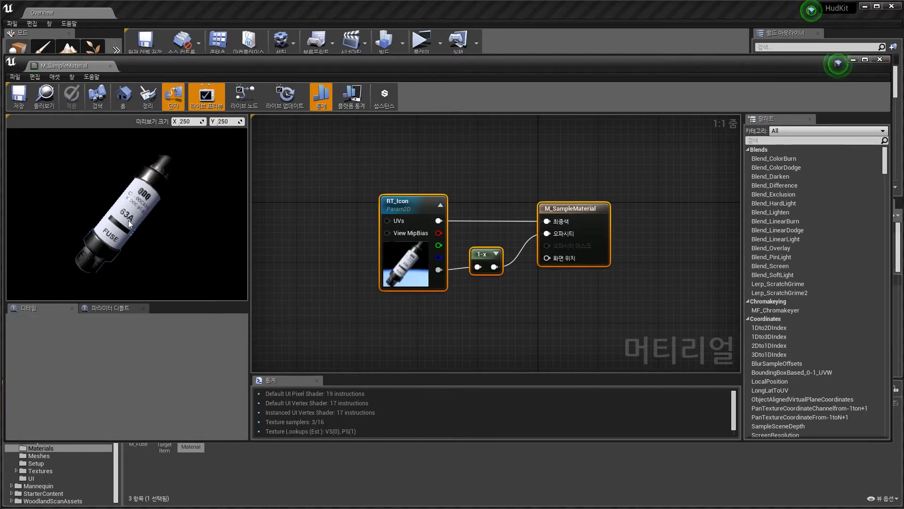
click(474, 264)
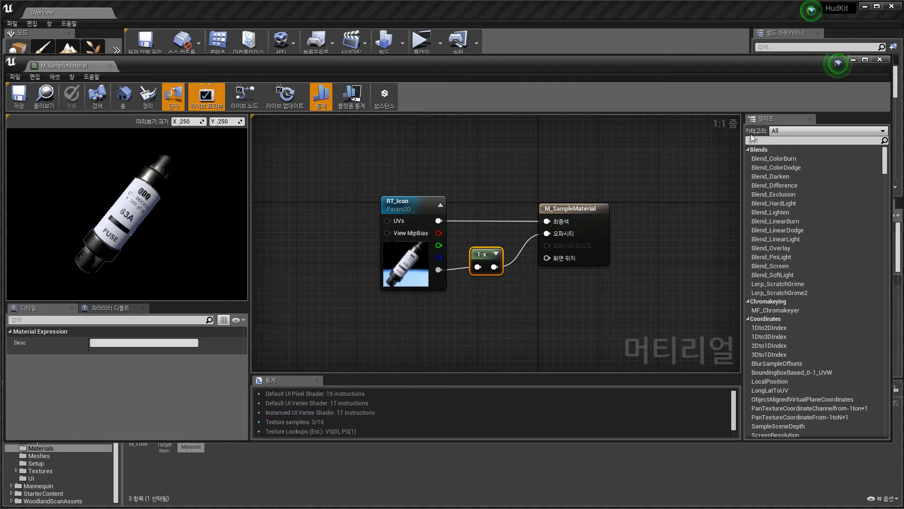
click(880, 60)
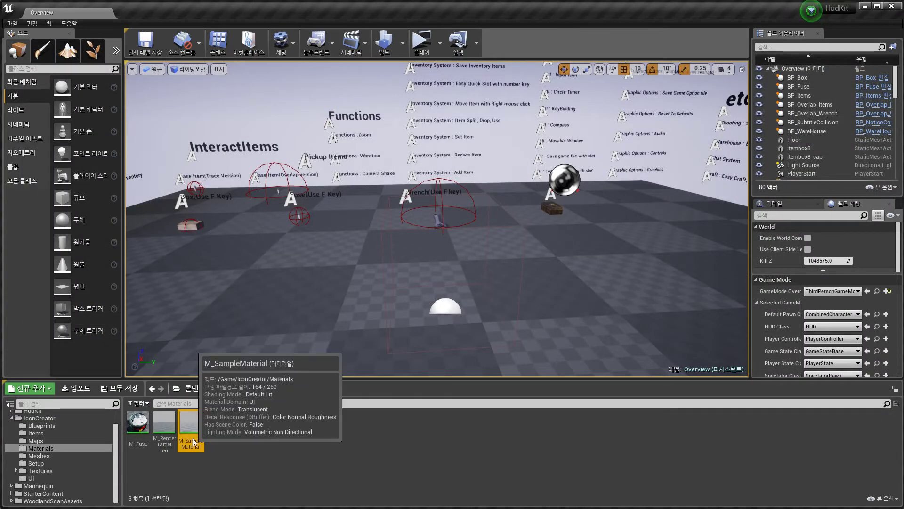
Reopen M_SampleMaterial, select all of its graph nodes to review the complete setup, and close the material
double_click(191, 435)
drag(293, 162, 577, 337)
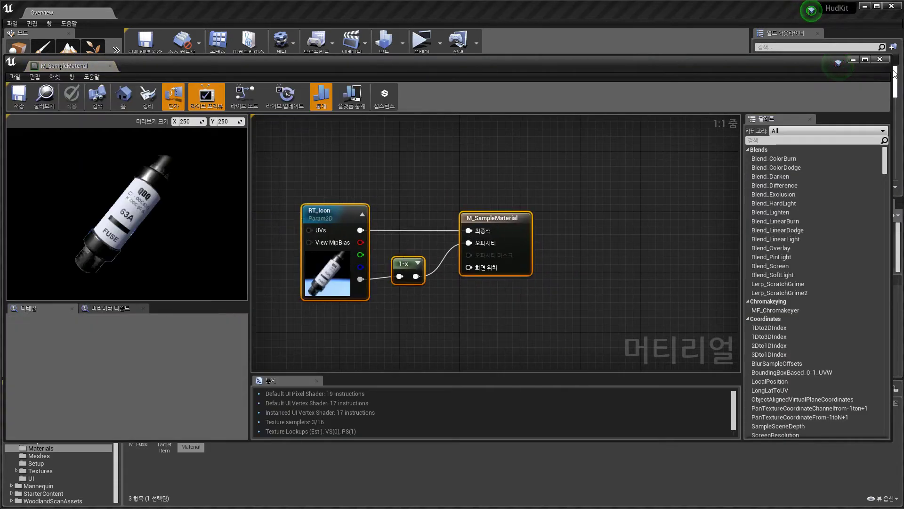
click(880, 60)
Open UI_SampleIcon from IconCreator's UI folder again, check SampleImage in the designer and the widget's event graph, and close it
click(31, 478)
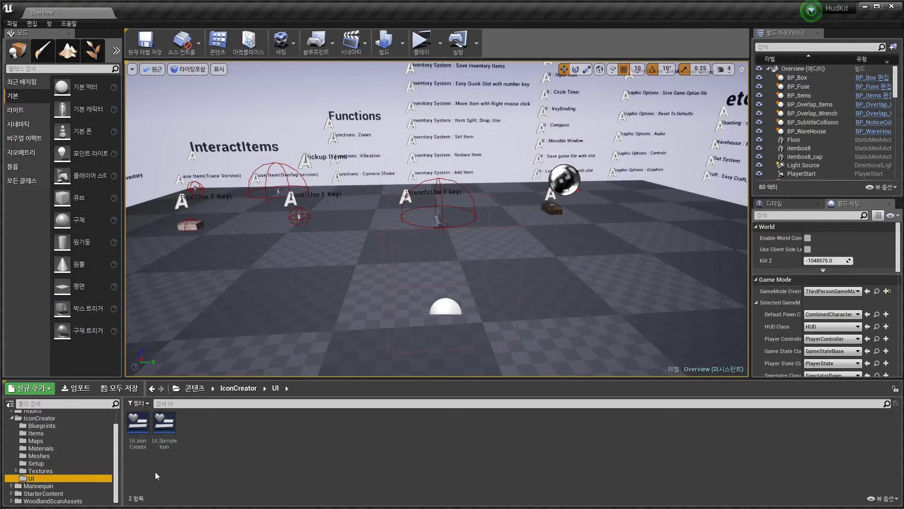
double_click(163, 442)
click(436, 237)
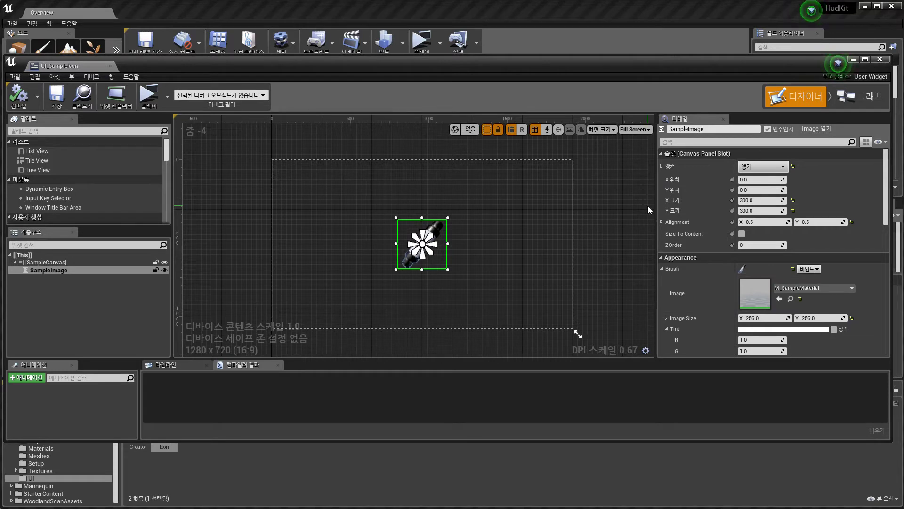
click(861, 97)
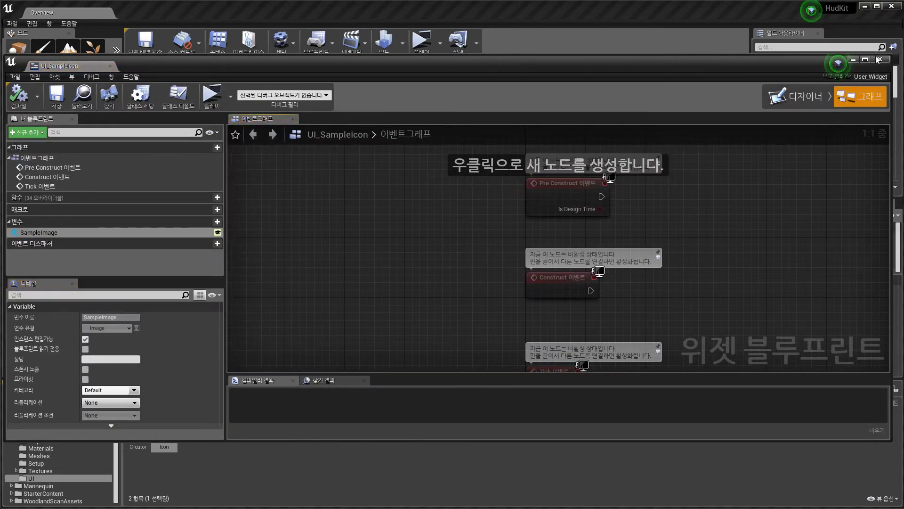
click(879, 59)
Open UI_InventoryItem from HudKit's UI folder and inspect the GetInventoryImageBrush function bound to InventoryImage's brush
scroll(61, 485, up, 3)
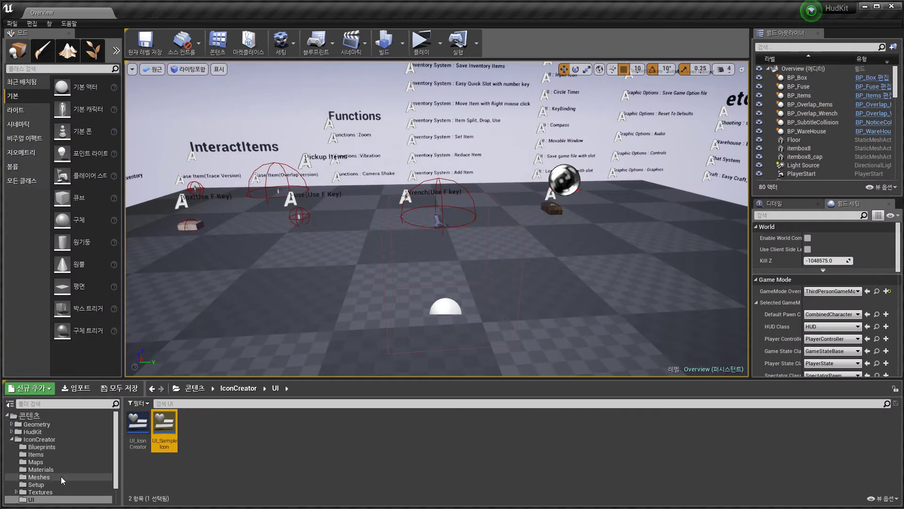
click(12, 439)
scroll(47, 462, down, 5)
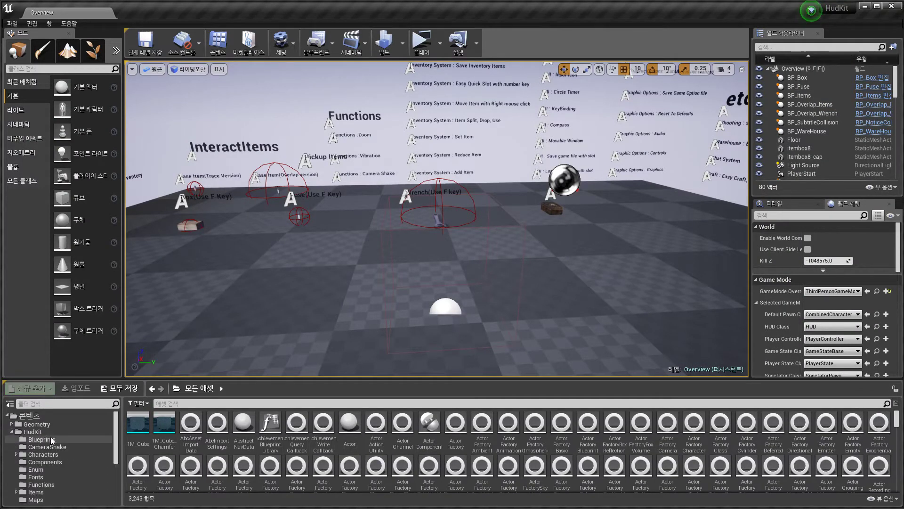
click(37, 492)
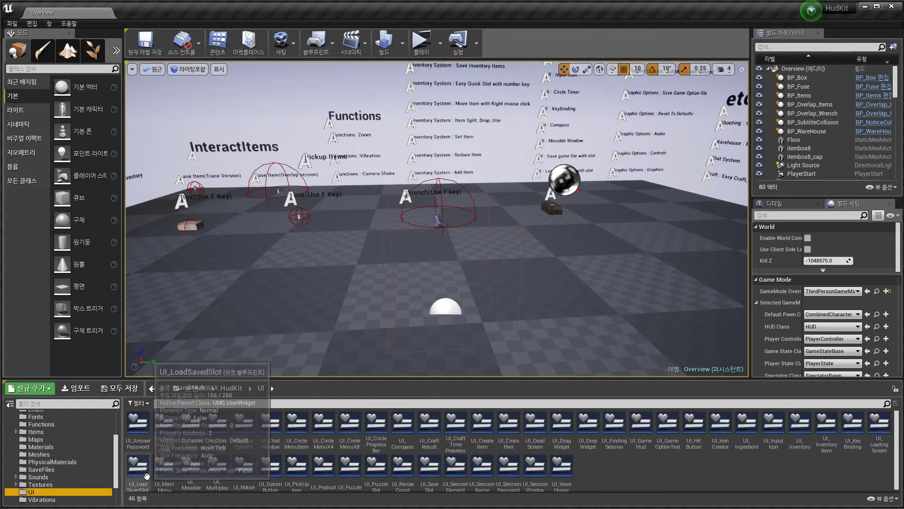
double_click(827, 424)
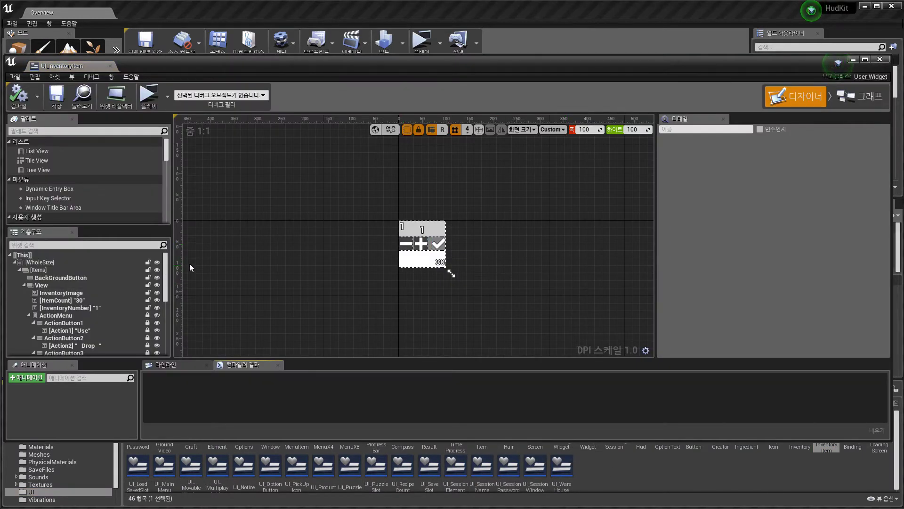
click(61, 293)
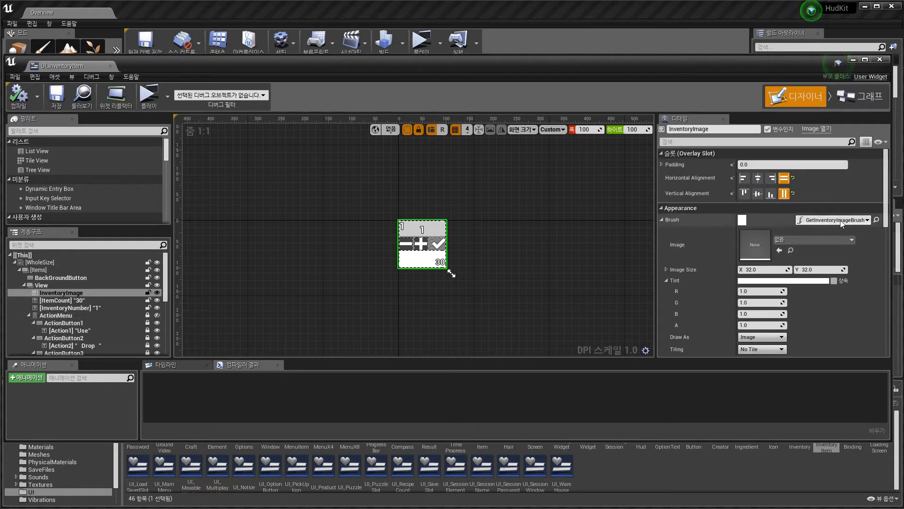
click(872, 222)
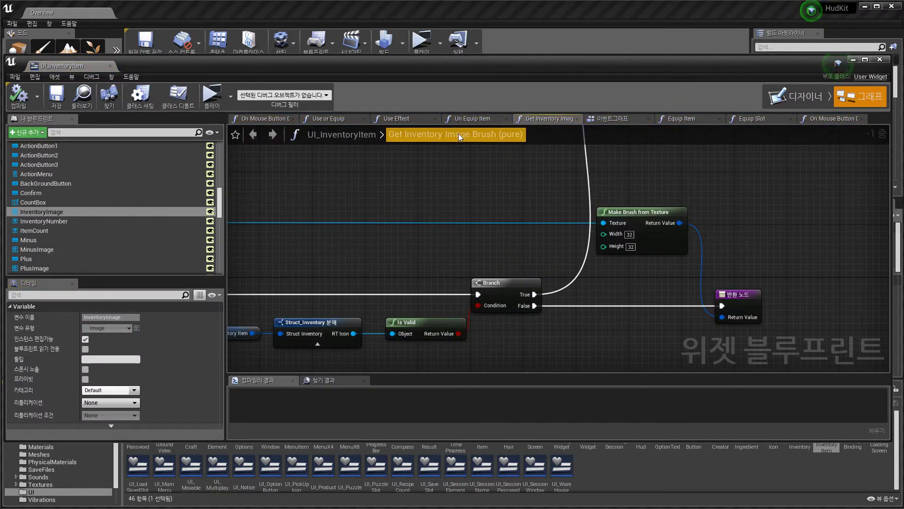
Trace UI_InventoryItem's event graph to the Create Dynamic Material Instance node that uses M_RTIcons as its parent
click(612, 118)
scroll(476, 196, up, 3)
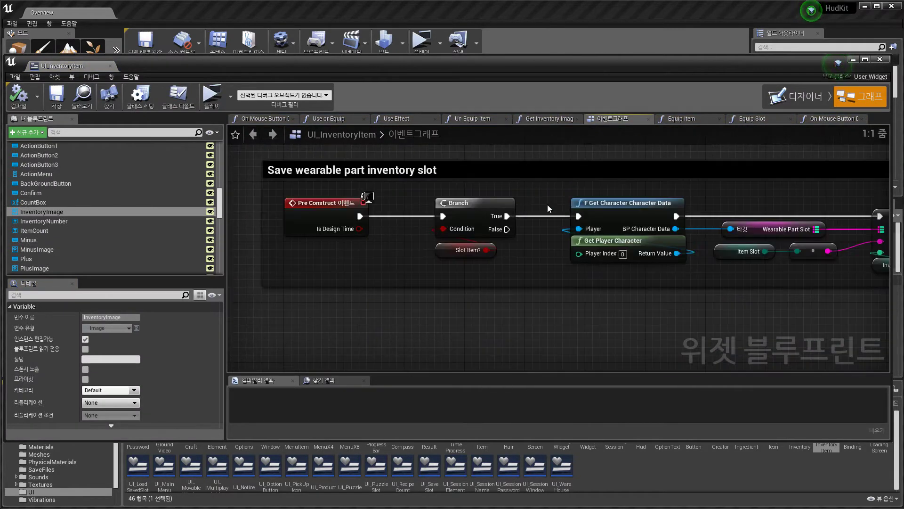
scroll(547, 222, down, 4)
scroll(499, 207, up, 3)
scroll(527, 262, down, 3)
scroll(481, 226, up, 2)
scroll(426, 212, up, 1)
right_drag(706, 226, 447, 226)
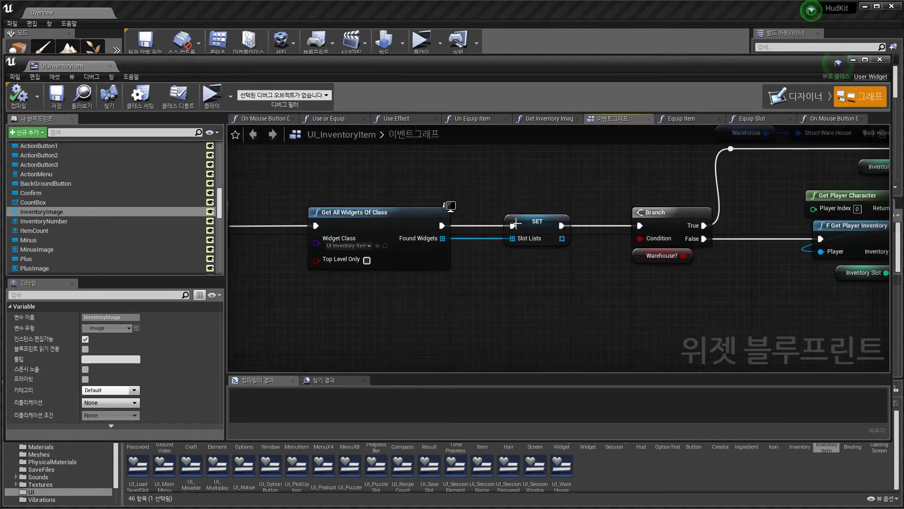
scroll(642, 230, up, 2)
right_drag(642, 231, 433, 227)
right_drag(535, 235, 329, 240)
right_drag(466, 237, 326, 276)
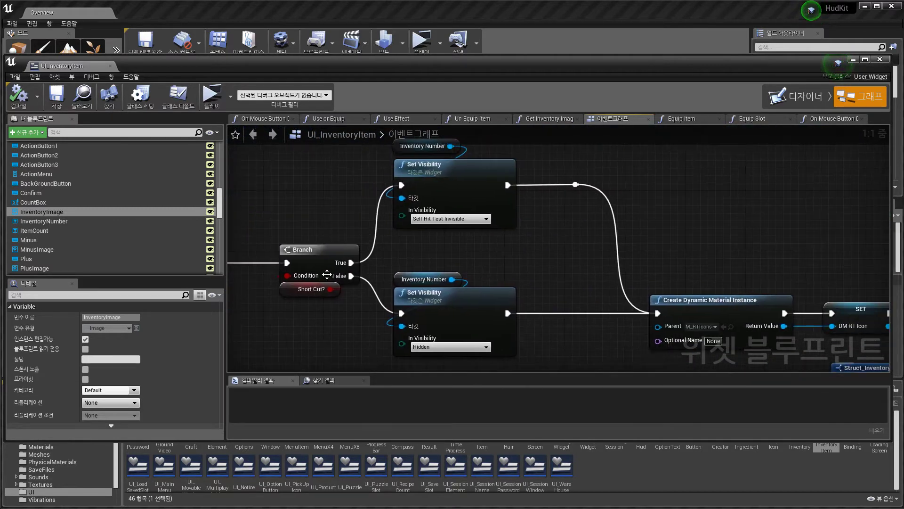
scroll(362, 271, down, 1)
right_drag(553, 278, 271, 247)
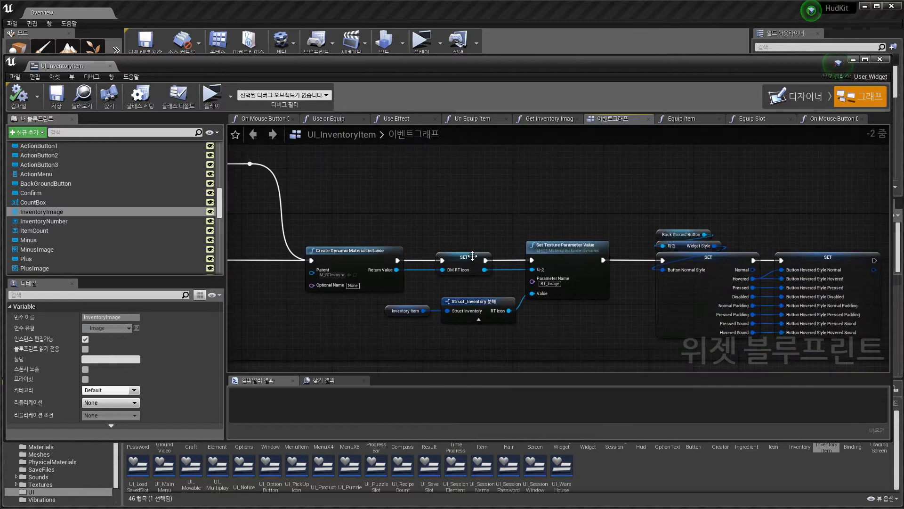
scroll(528, 250, down, 1)
scroll(529, 250, up, 3)
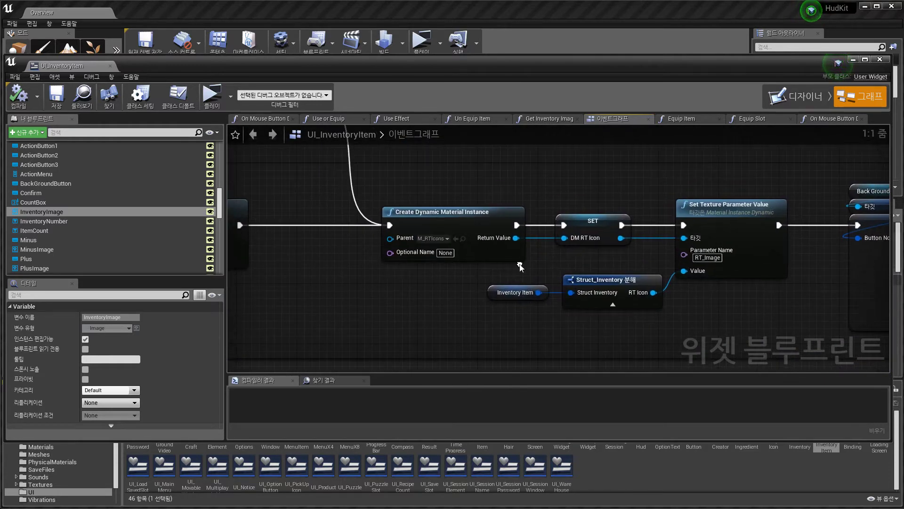
Highlight the Create Dynamic Material Instance and Set DM RT Icon nodes, and show the promote-to-variable option for the Return Value
drag(374, 187, 612, 263)
mouse_move(558, 192)
mouse_down()
mouse_move(572, 224)
mouse_move(628, 251)
mouse_up()
mouse_move(398, 192)
mouse_down()
mouse_move(424, 218)
mouse_move(623, 258)
mouse_move(607, 254)
mouse_up()
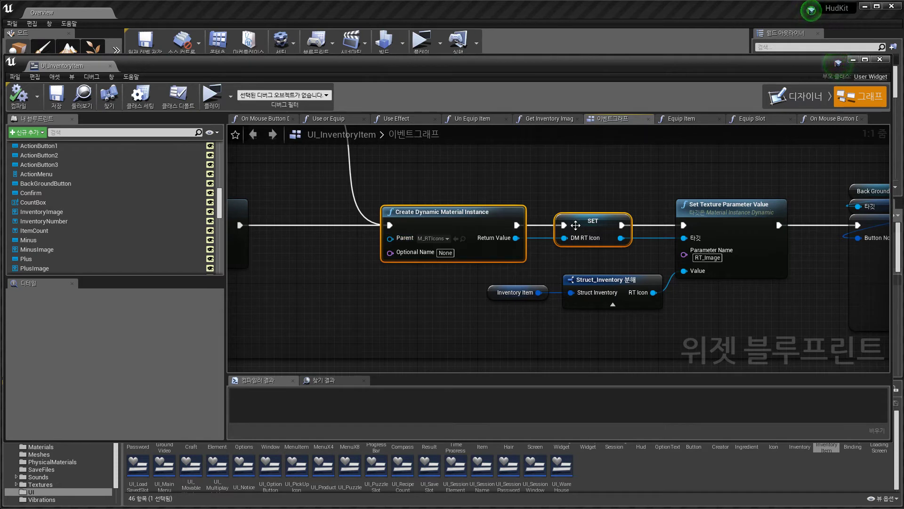
drag(513, 238, 552, 174)
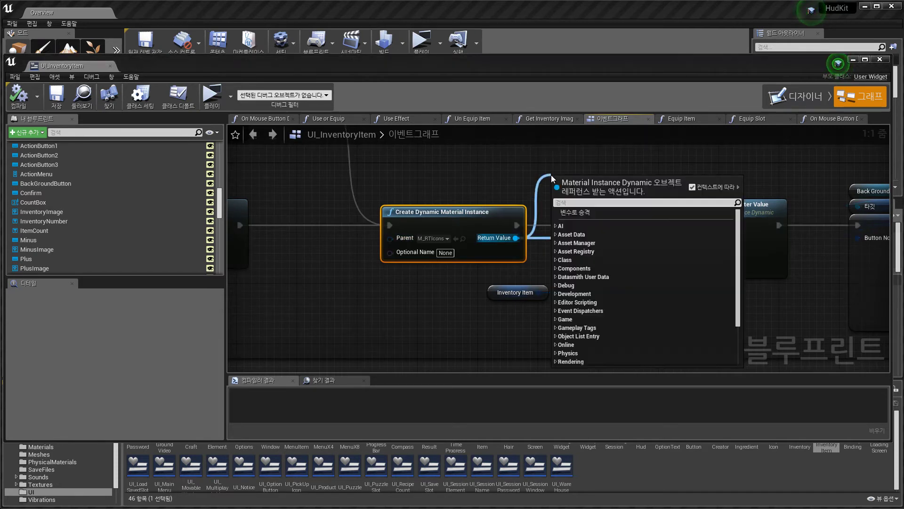
click(571, 213)
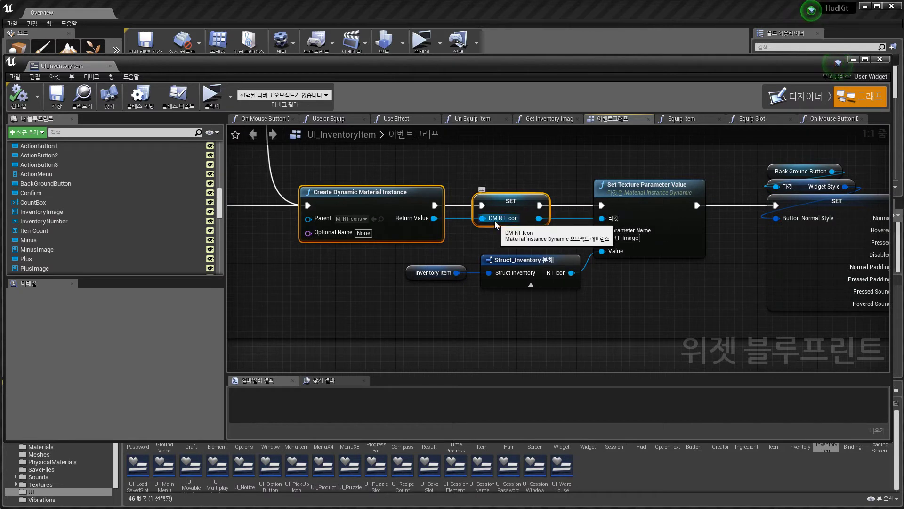
right_drag(580, 156, 507, 164)
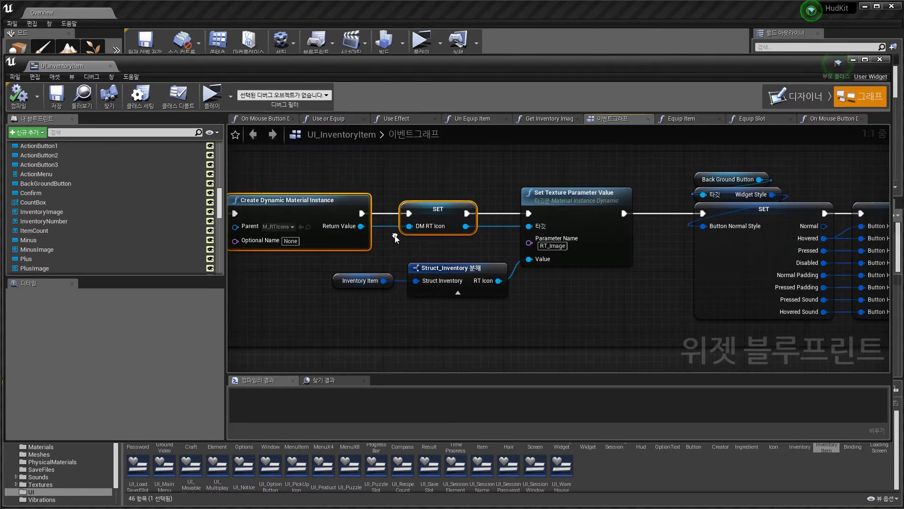
Examine how Inventory Item's RT Icon feeds Set Texture Parameter Value for RT_Image, and close UI_InventoryItem
drag(507, 165, 462, 304)
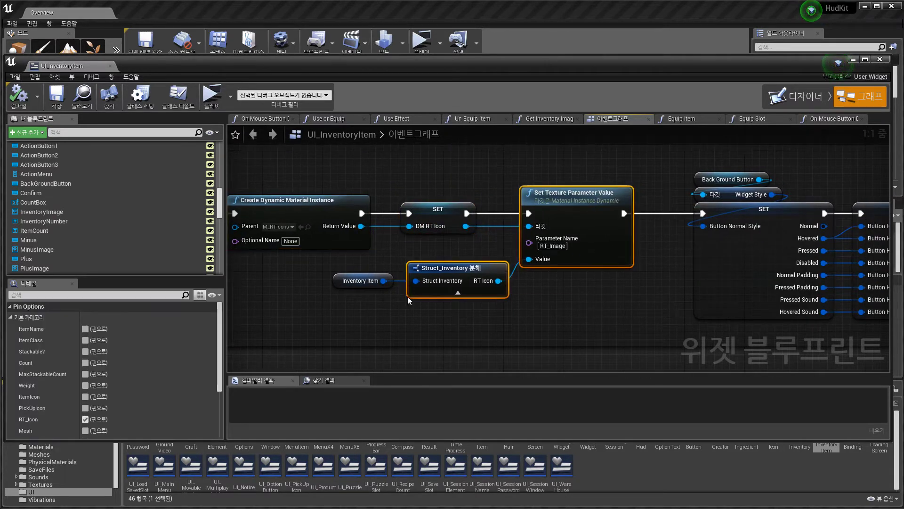
right_drag(334, 264, 425, 255)
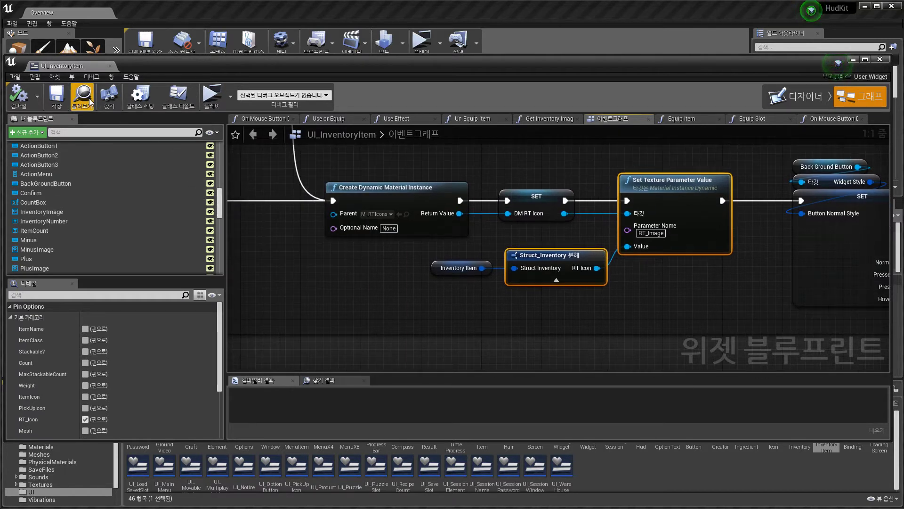
click(464, 268)
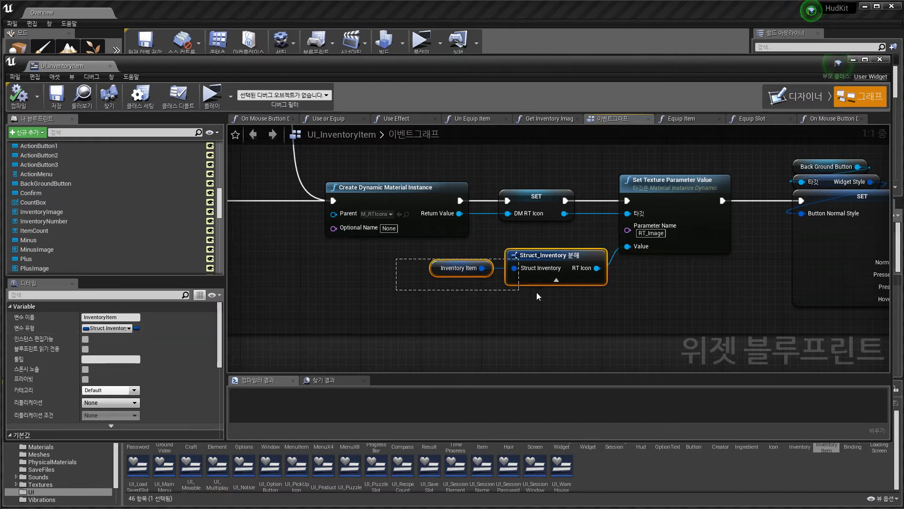
drag(515, 290, 518, 292)
right_drag(518, 292, 434, 294)
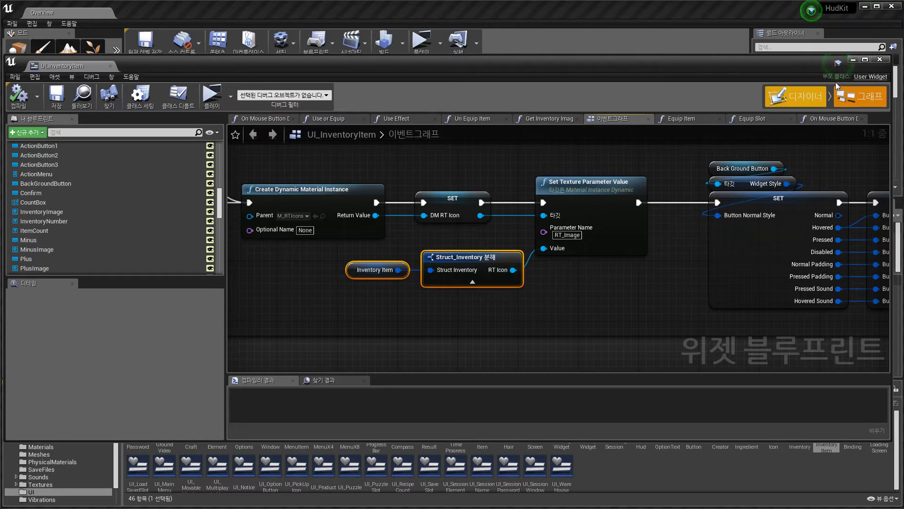
click(879, 59)
Collapse the HudKit folder, expand IconCreator, and display the contents of its UI folder
scroll(81, 457, down, 3)
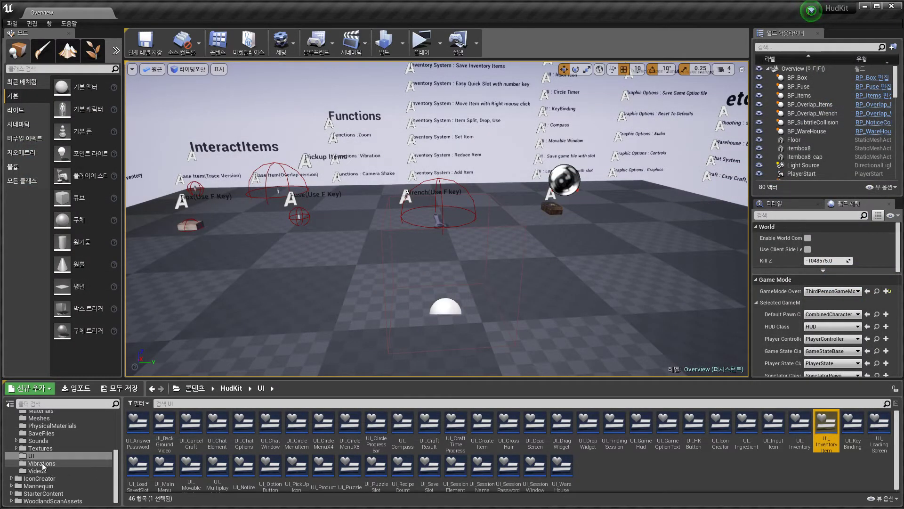
scroll(38, 459, up, 6)
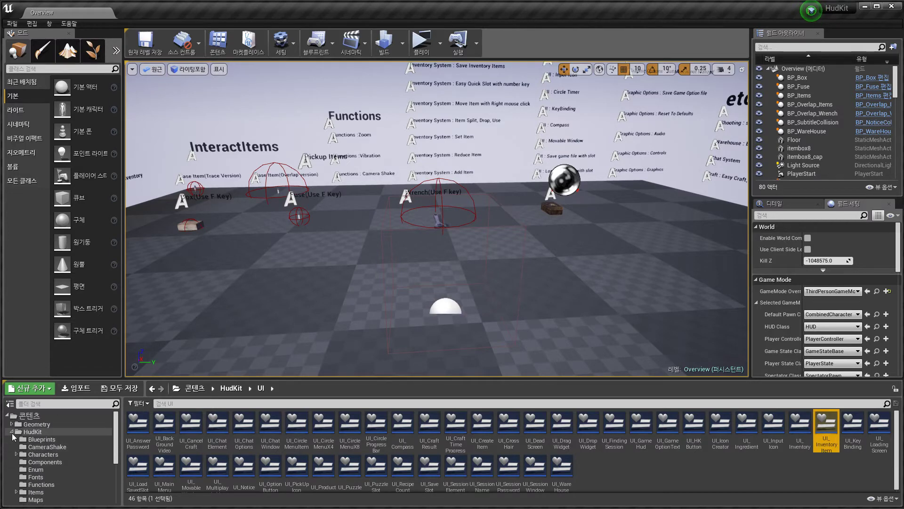
click(12, 432)
click(10, 439)
click(11, 439)
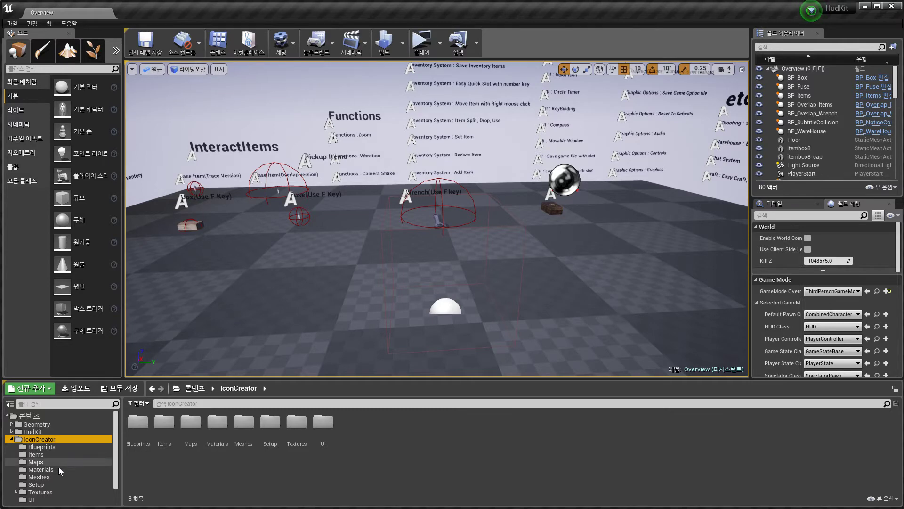
scroll(57, 469, down, 2)
click(44, 475)
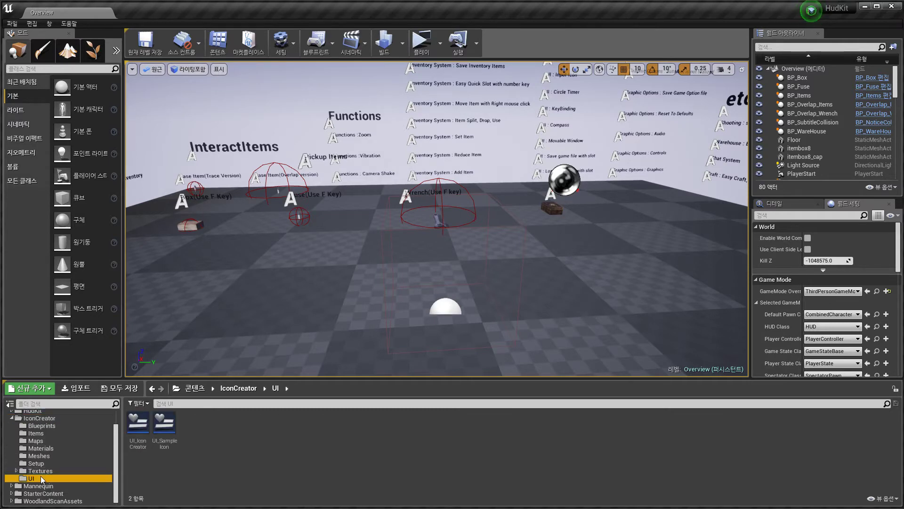
Open the UI_IconCreator widget's graph and inspect the default value of its DataTable variable
double_click(138, 424)
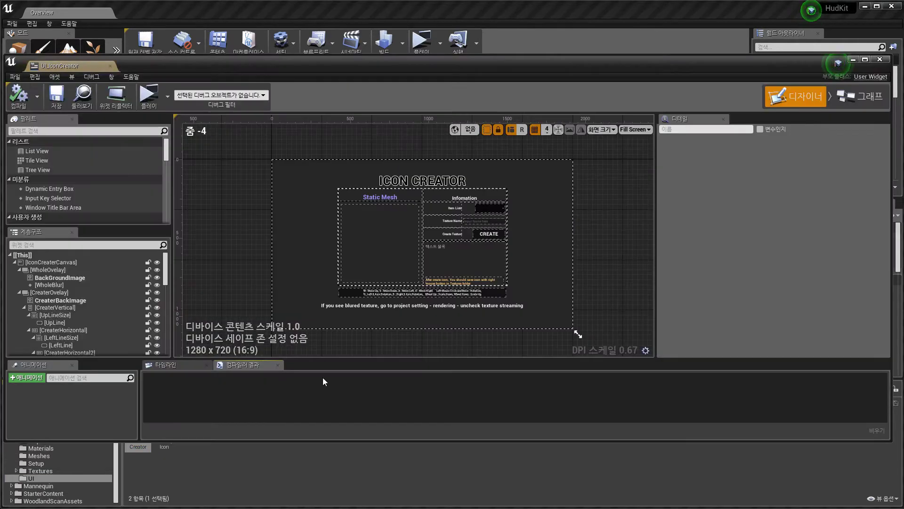
click(860, 96)
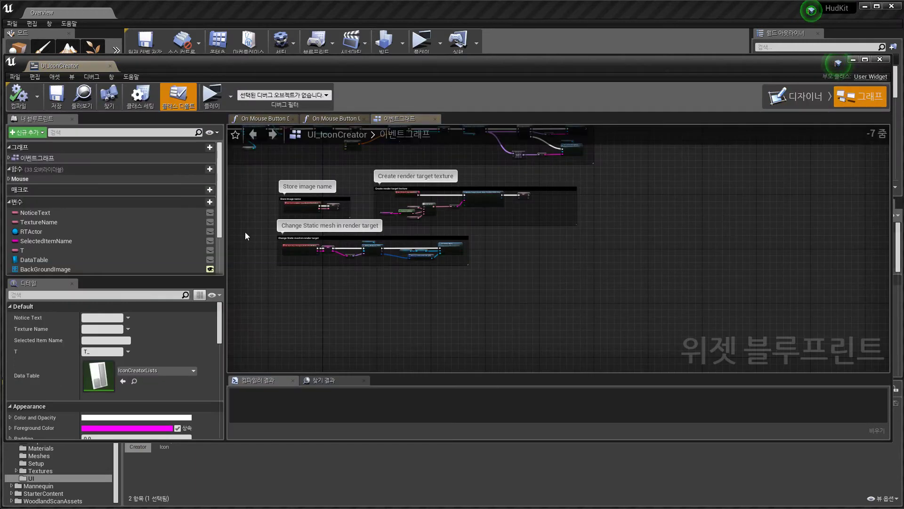
scroll(126, 325, down, 3)
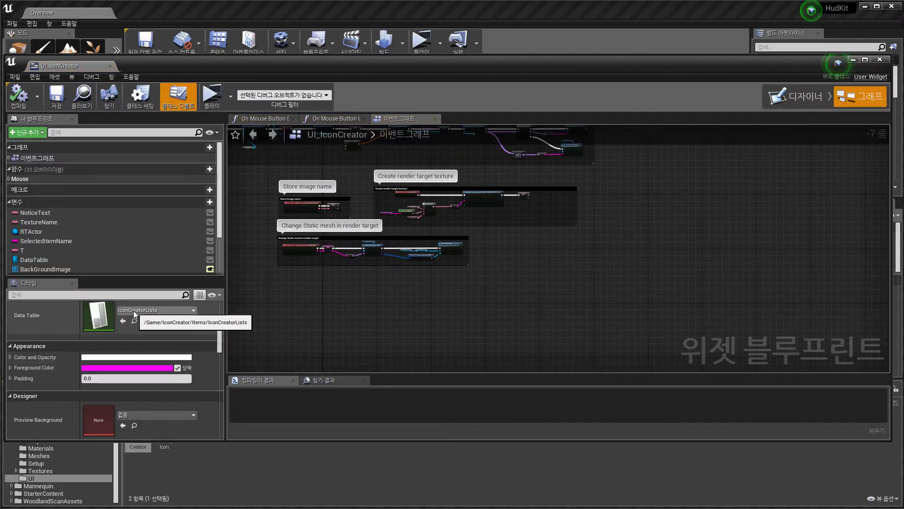
click(39, 259)
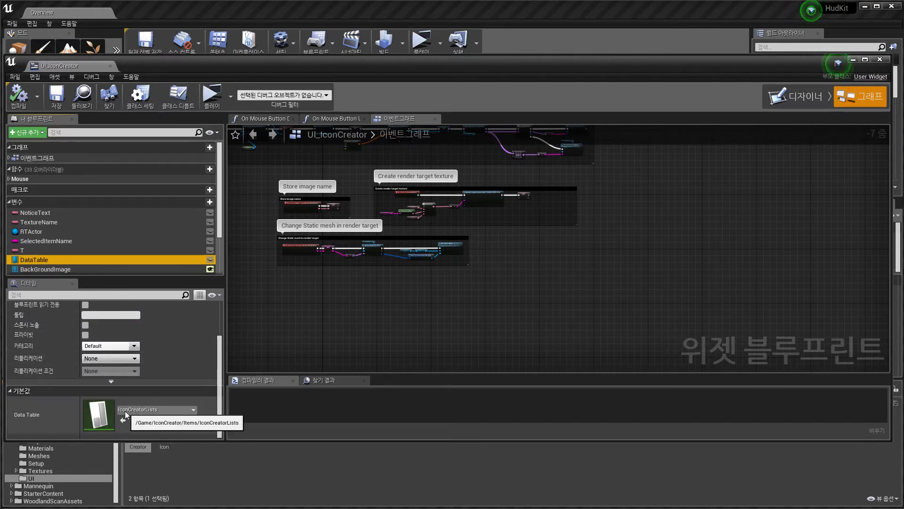
Open the IconCreatorLists data table from IconCreator's Items folder and inspect the Fuse row's name and static mesh
drag(188, 66, 402, 47)
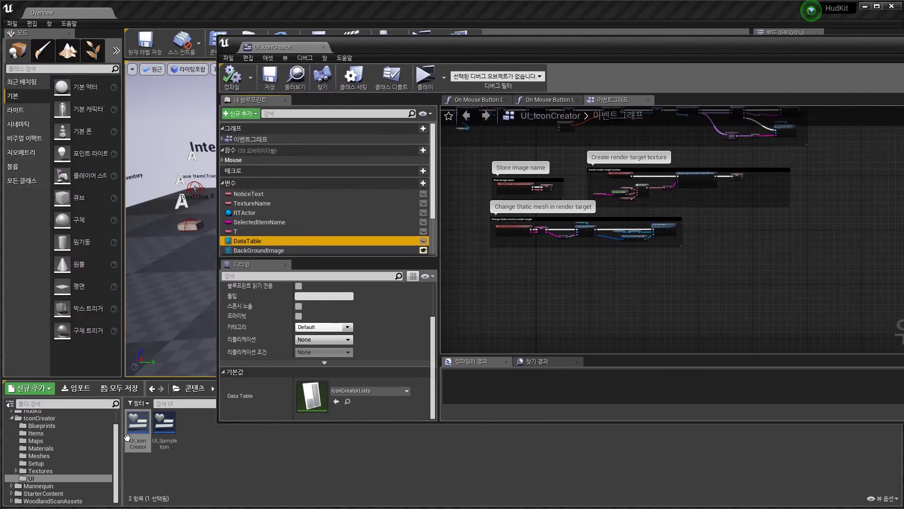
click(36, 433)
click(134, 441)
double_click(135, 441)
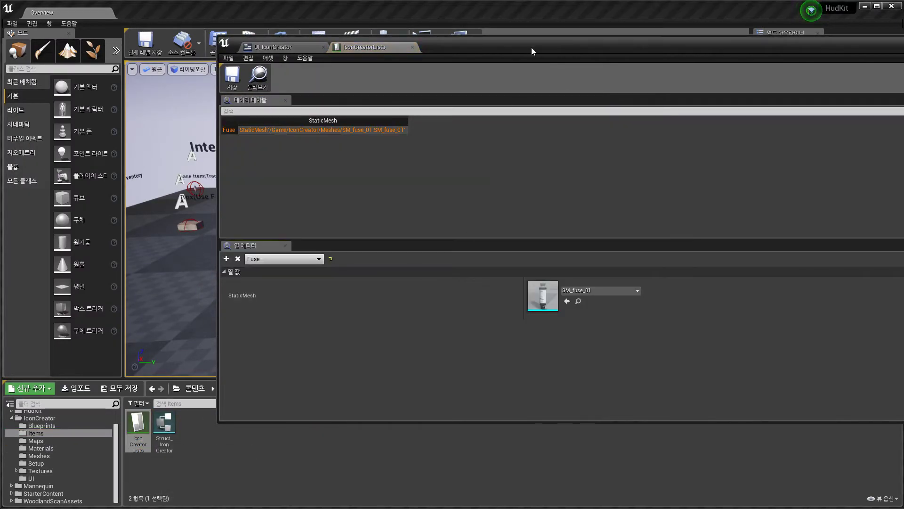
drag(529, 52, 364, 43)
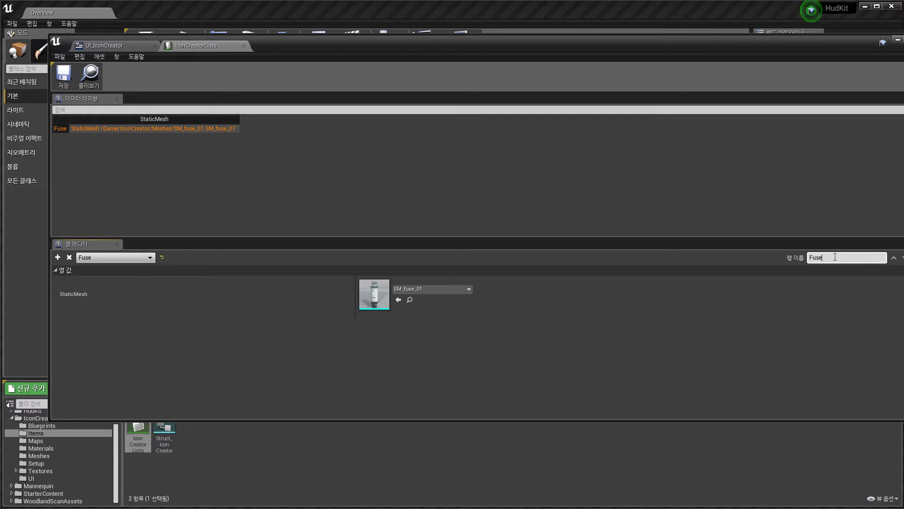
drag(355, 57, 388, 38)
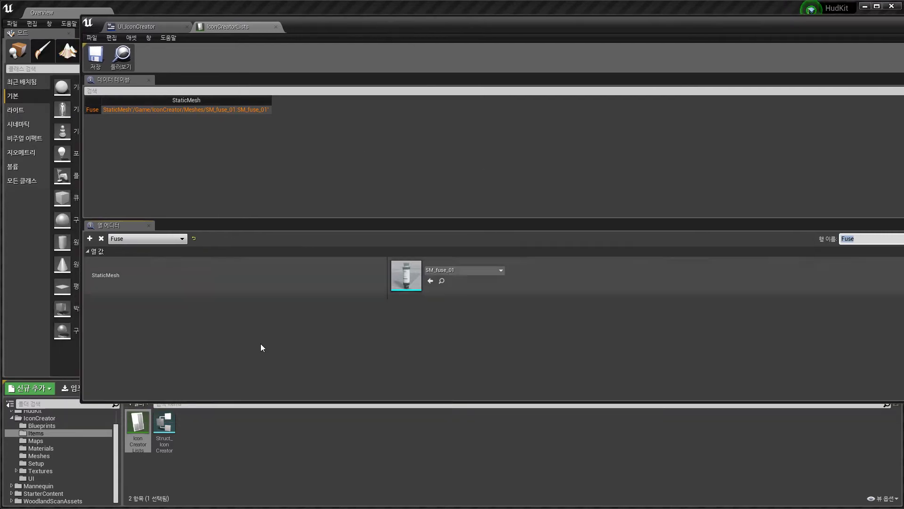
Display IconCreator's Textures folder, and examine the T variable in UI_IconCreator's Create render target texture section
click(44, 471)
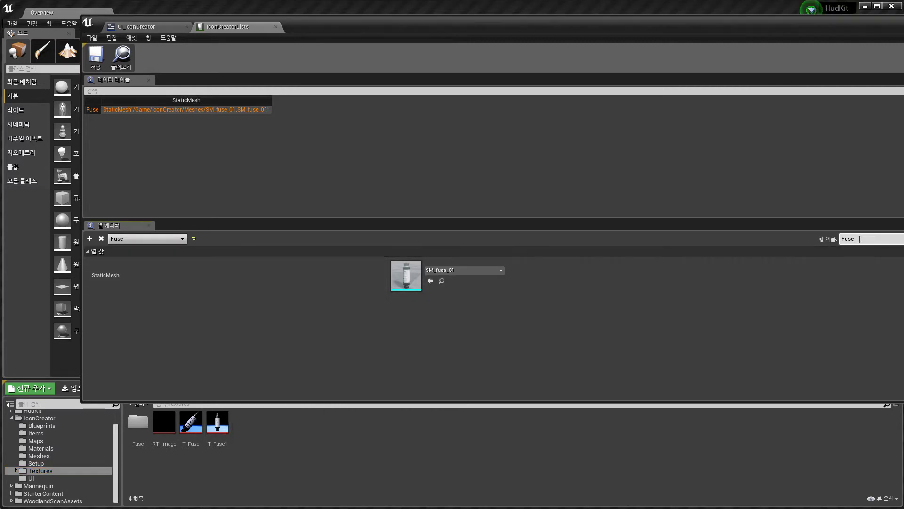
click(159, 27)
scroll(459, 184, up, 6)
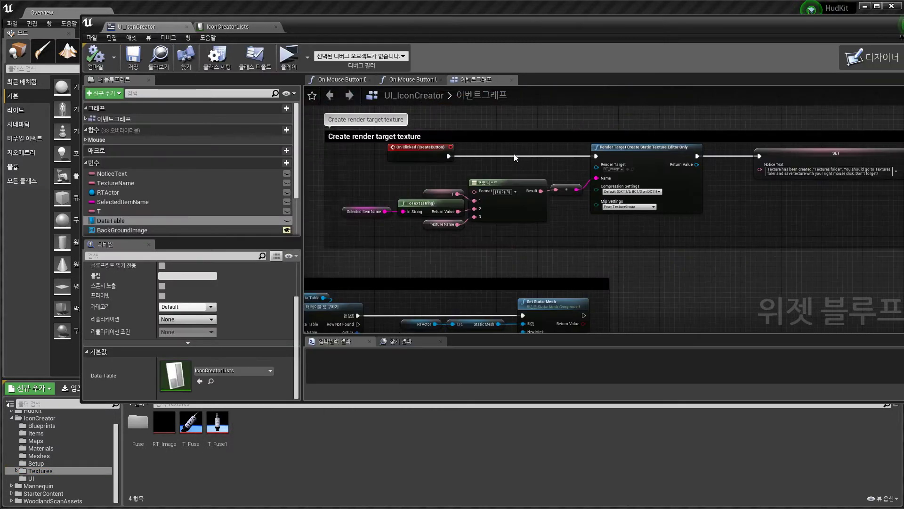
drag(374, 171, 544, 264)
click(507, 203)
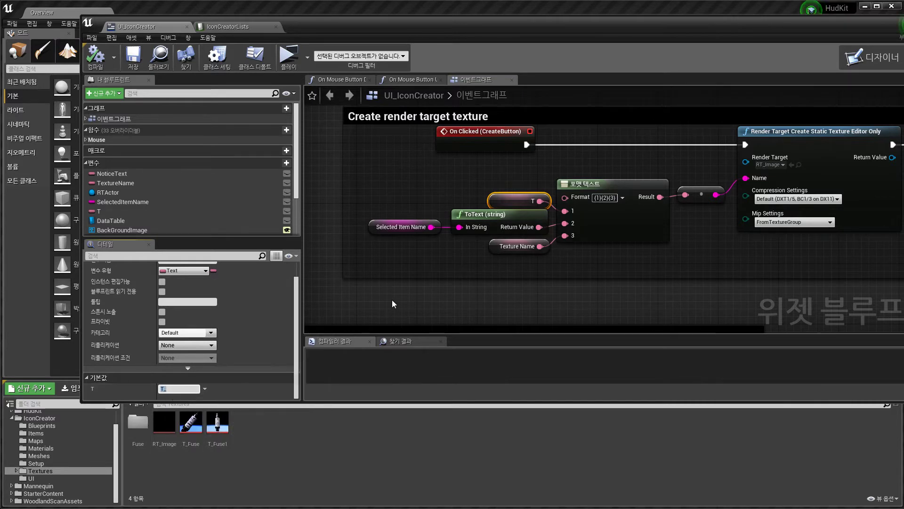
Compare the Selected Item Name nodes with the row name in IconCreatorLists, and inspect the Texture Name variable
drag(369, 216, 460, 235)
click(245, 26)
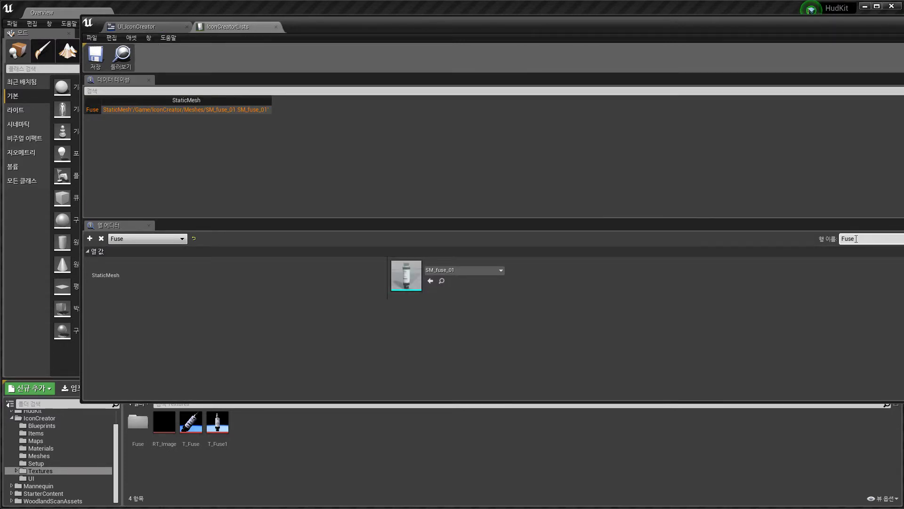
click(141, 27)
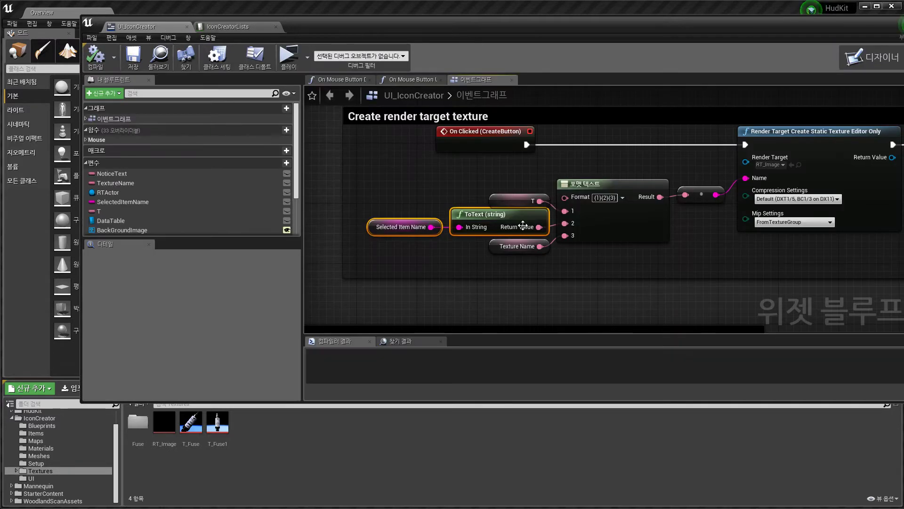
click(518, 246)
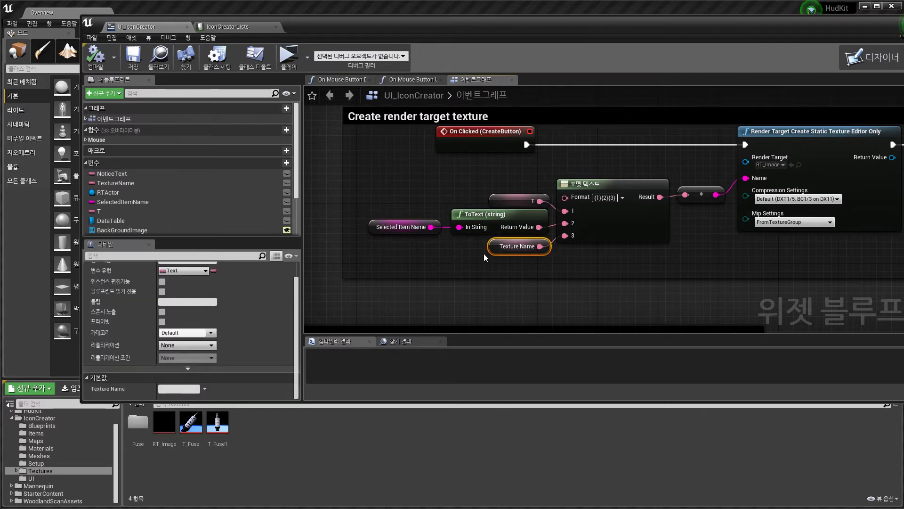
click(513, 257)
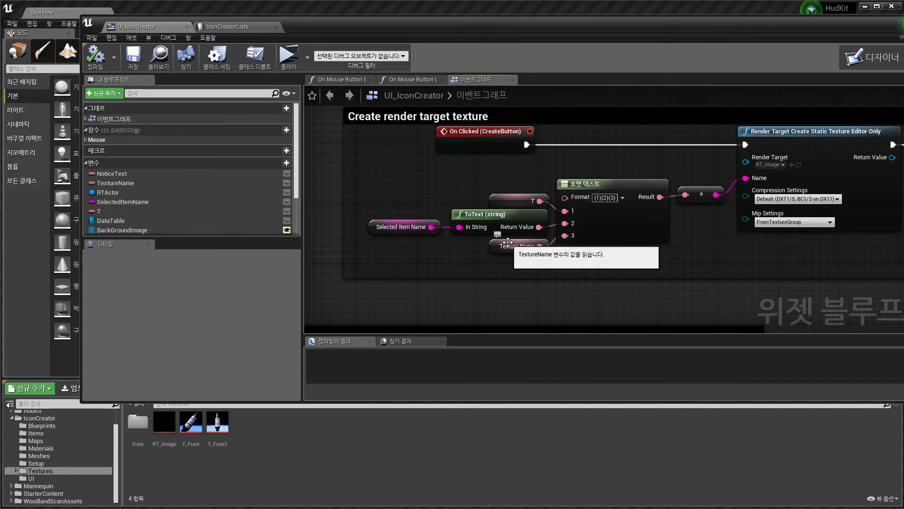
click(508, 252)
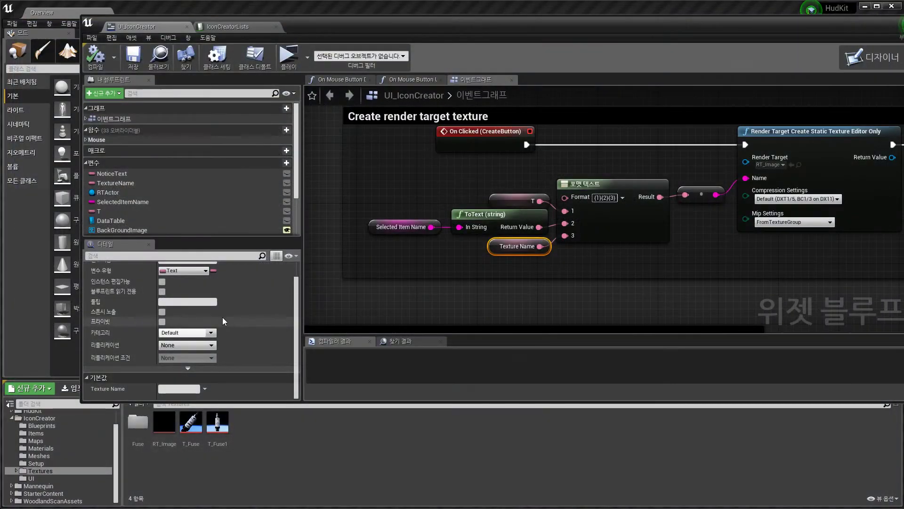
Load the Overview map from IconCreator's Maps folder and run it as a standalone game
click(55, 443)
double_click(137, 429)
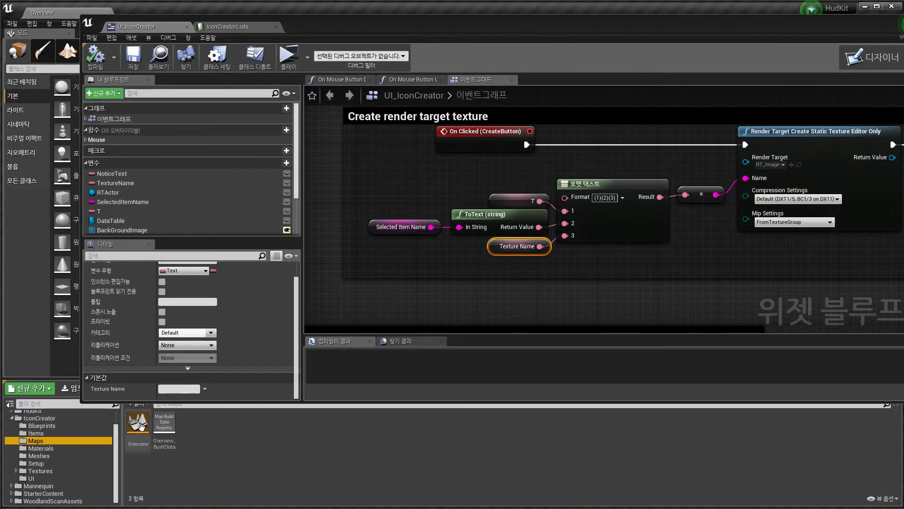
click(288, 55)
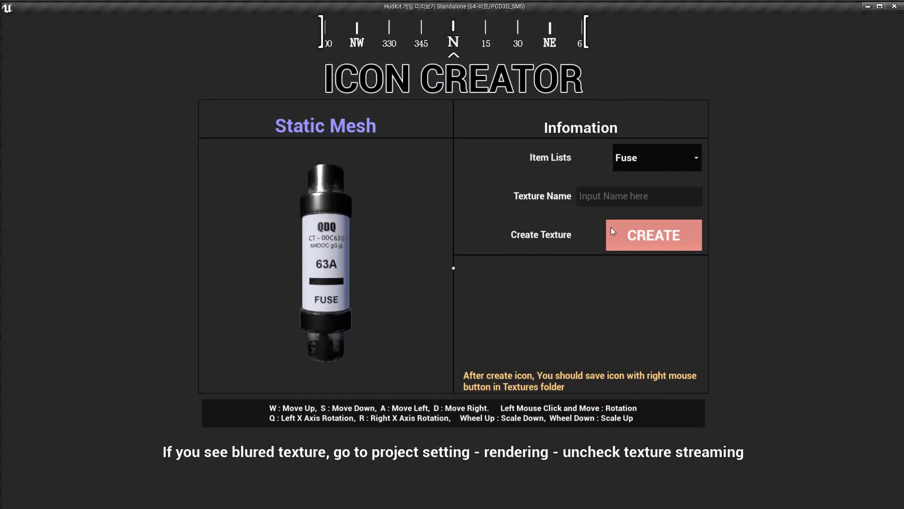
Create a texture of the Fuse item with the texture name _Icon, and close the game preview
click(589, 196)
text(_Icon)
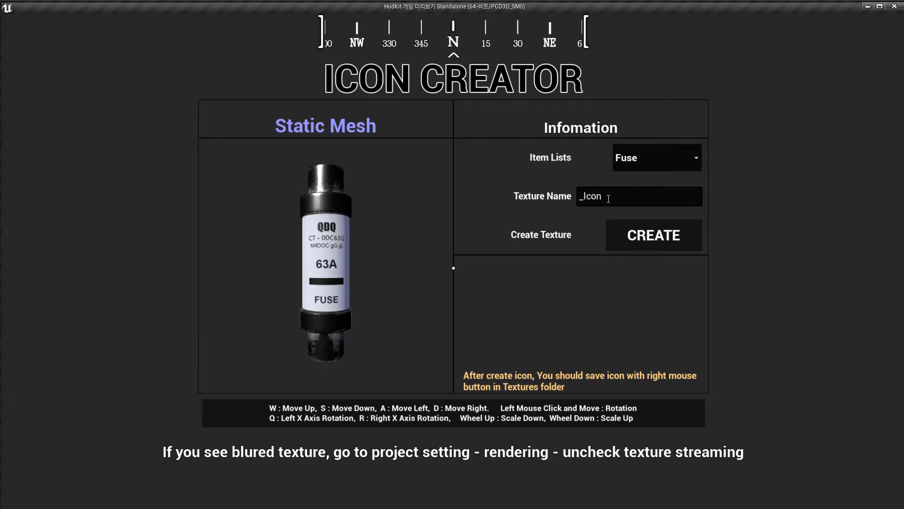
click(642, 238)
click(894, 7)
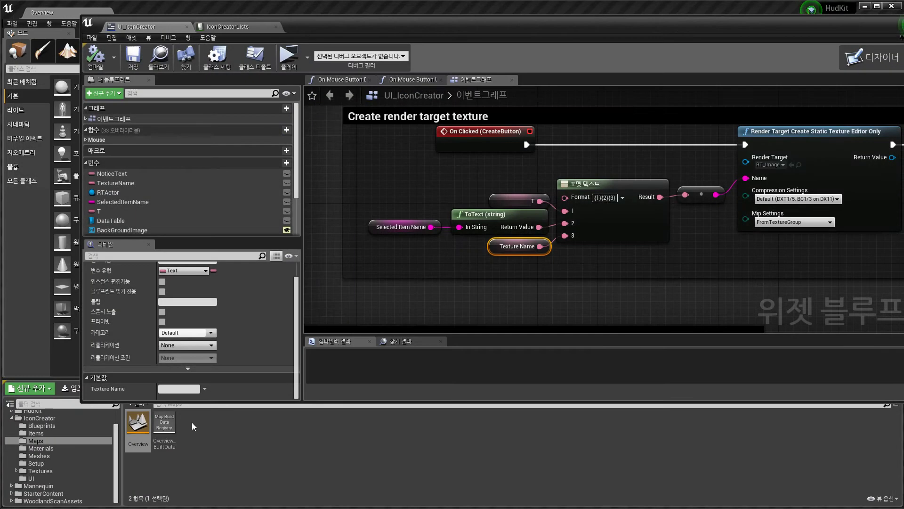
Check the new T_Fuse_Icon texture in the Textures folder against the name-building nodes in UI_IconCreator's graph
click(54, 469)
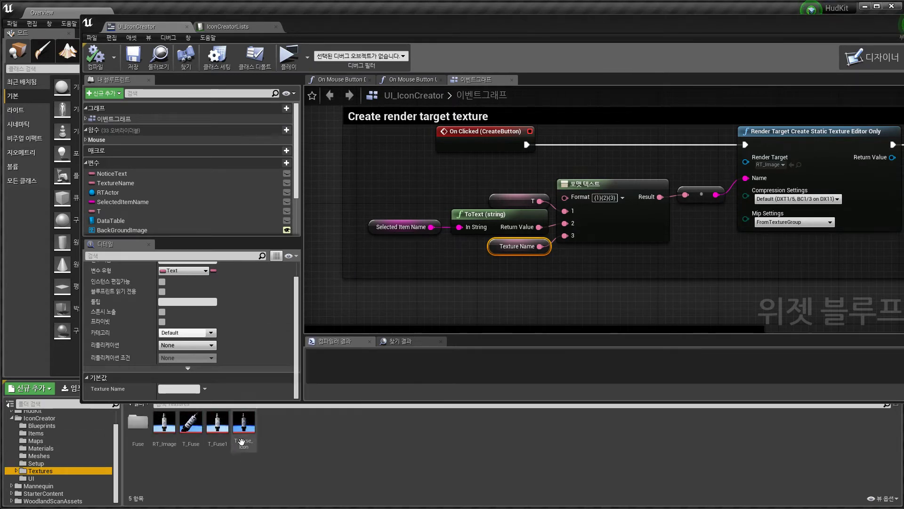
drag(365, 191, 499, 279)
right_drag(448, 278, 517, 250)
scroll(517, 249, down, 4)
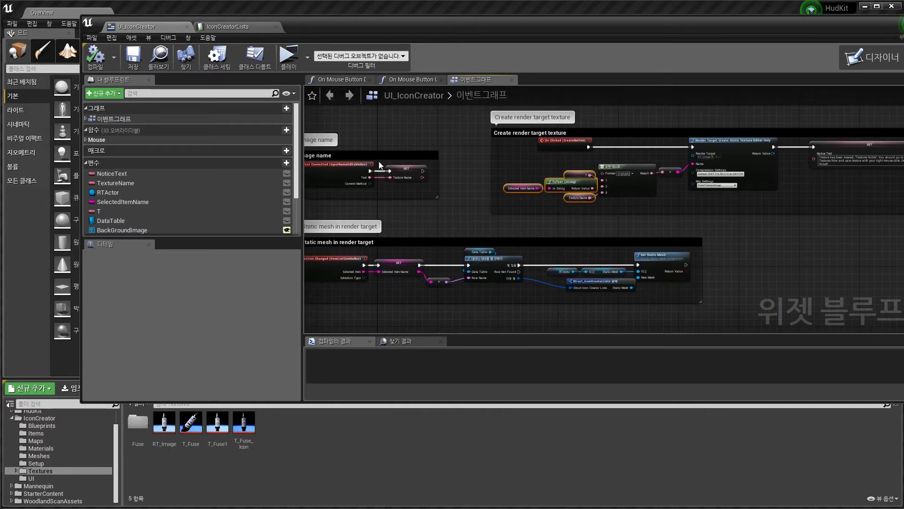
Review the DataTable variable's default and the IconCreatorLists table it references, and close the table
click(155, 222)
scroll(219, 360, down, 2)
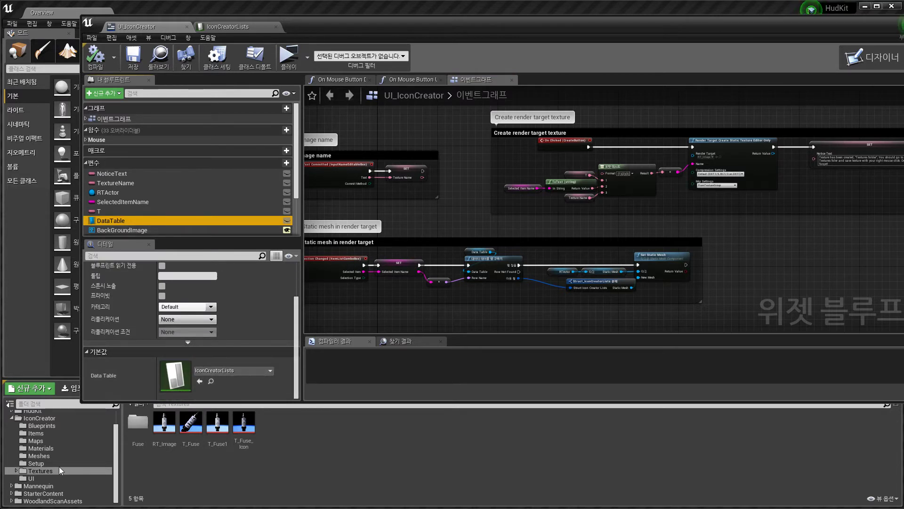
click(36, 433)
double_click(138, 424)
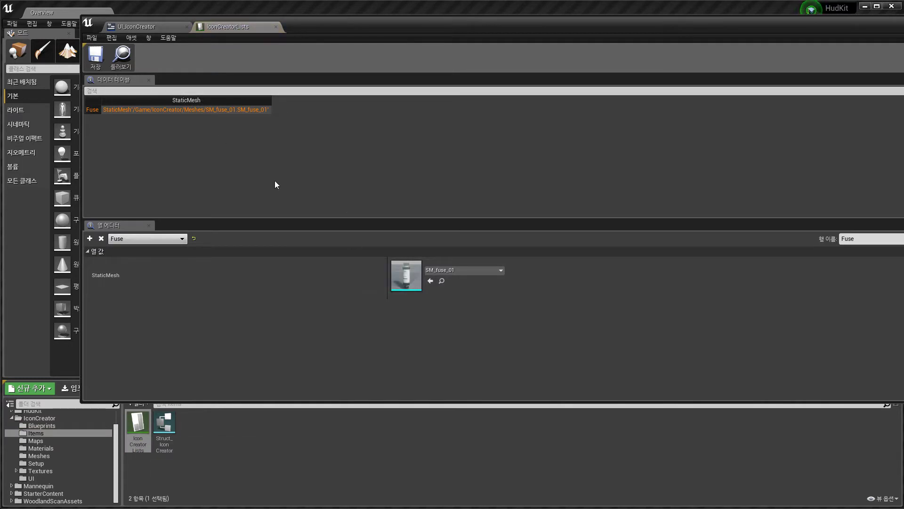
click(276, 27)
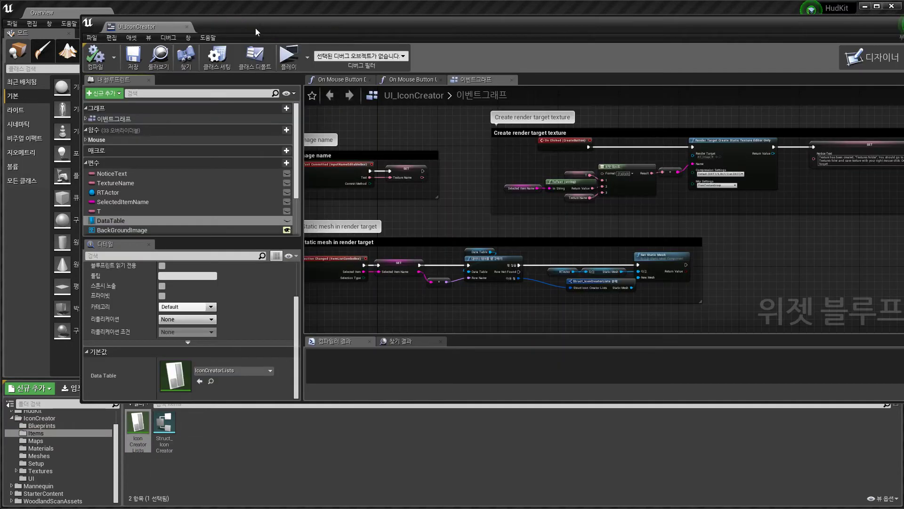
Open the DT_Items data table from HudKit's Items/ItemAssets folder
drag(258, 27, 411, 59)
scroll(49, 455, up, 3)
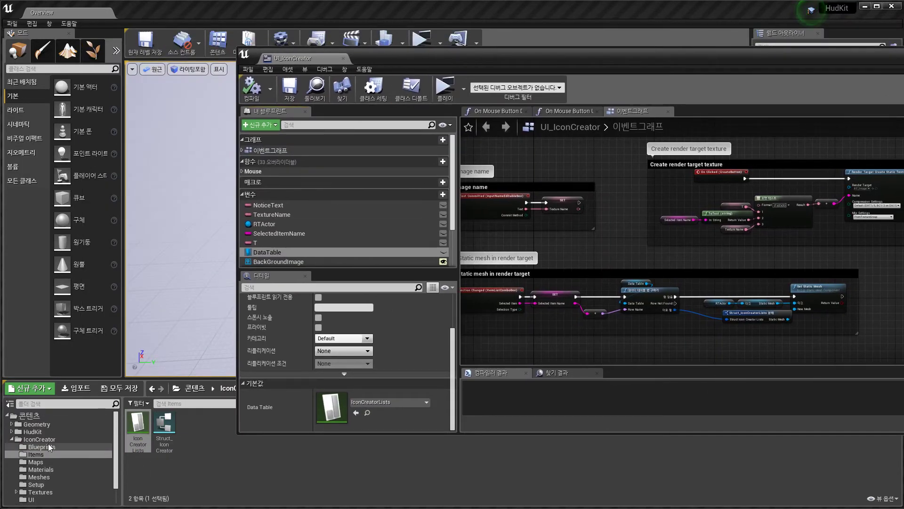
click(11, 433)
scroll(56, 446, down, 2)
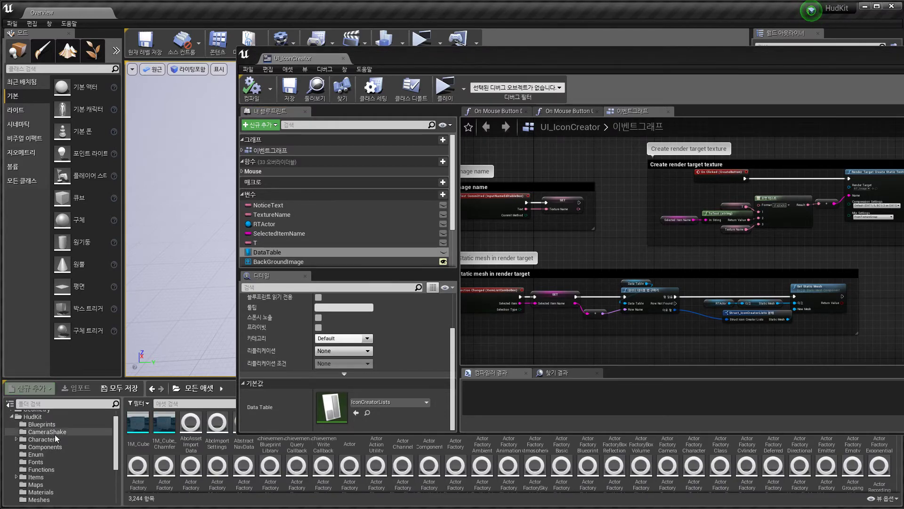
double_click(35, 477)
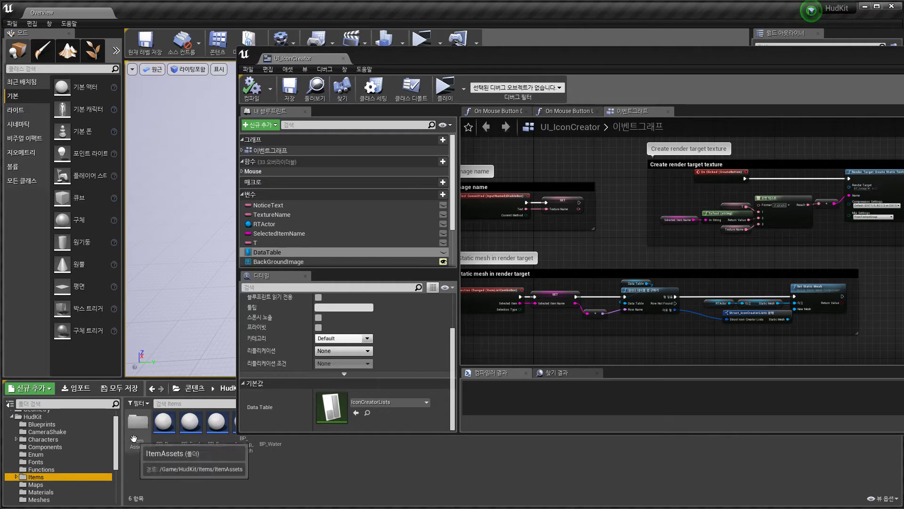
click(47, 485)
double_click(190, 426)
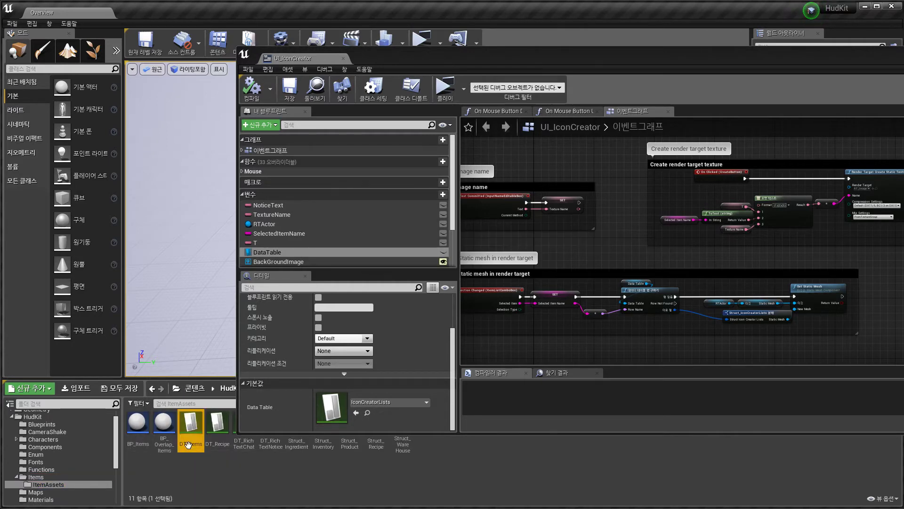
Examine the Fuse row's RT_Icon, Mesh and remaining settings in DT_Items, and close the editor window
drag(535, 60, 313, 33)
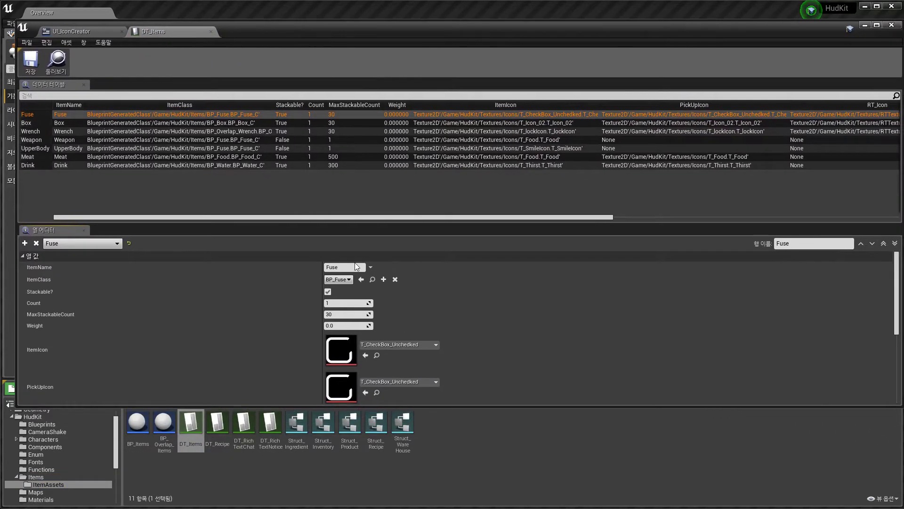
scroll(372, 304, down, 5)
scroll(366, 312, up, 1)
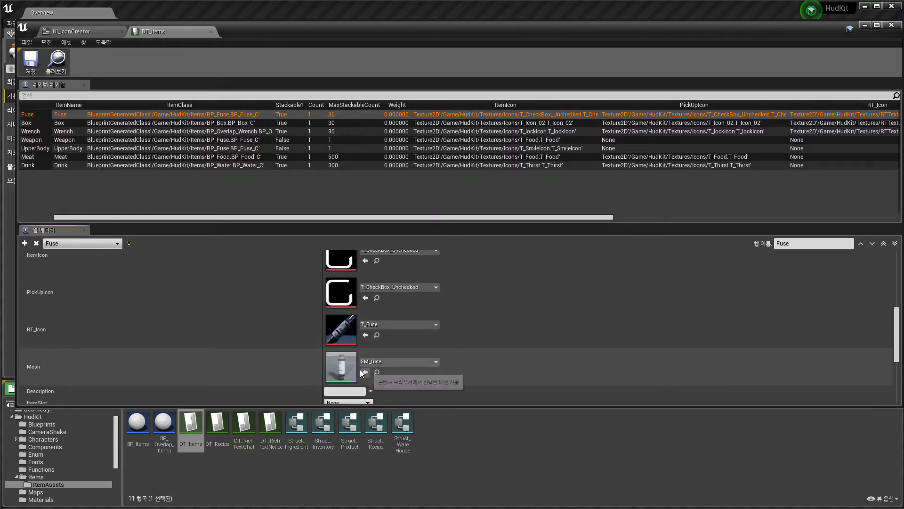
scroll(347, 367, down, 2)
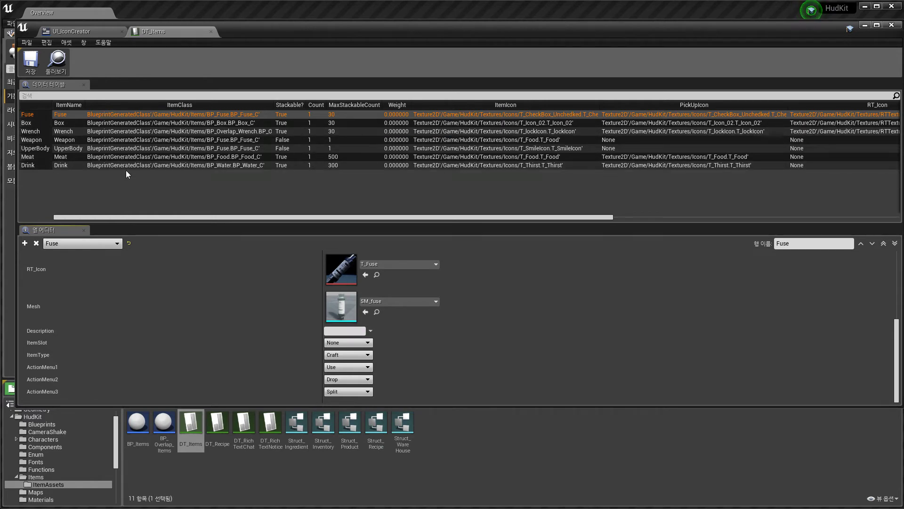
click(891, 25)
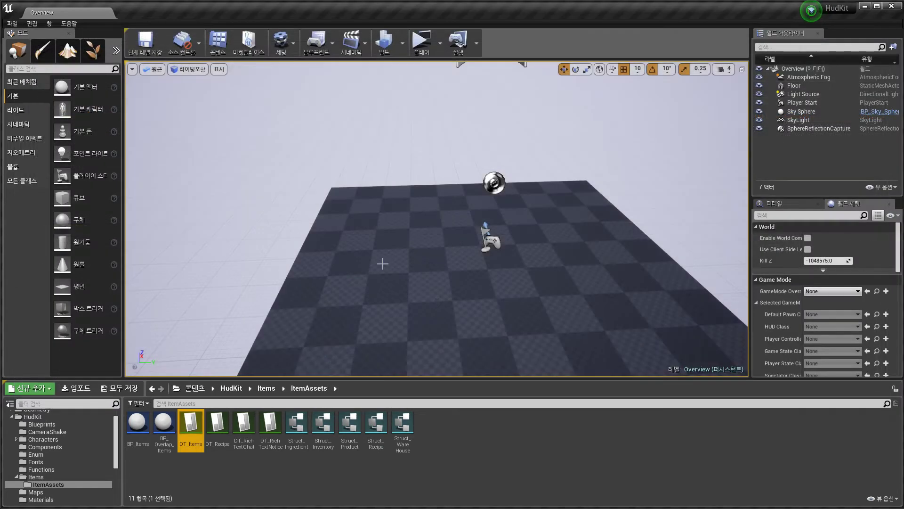
Collapse the HudKit folder, display the contents of the IconCreator folder, and select its UI subfolder
click(12, 416)
click(43, 440)
double_click(43, 440)
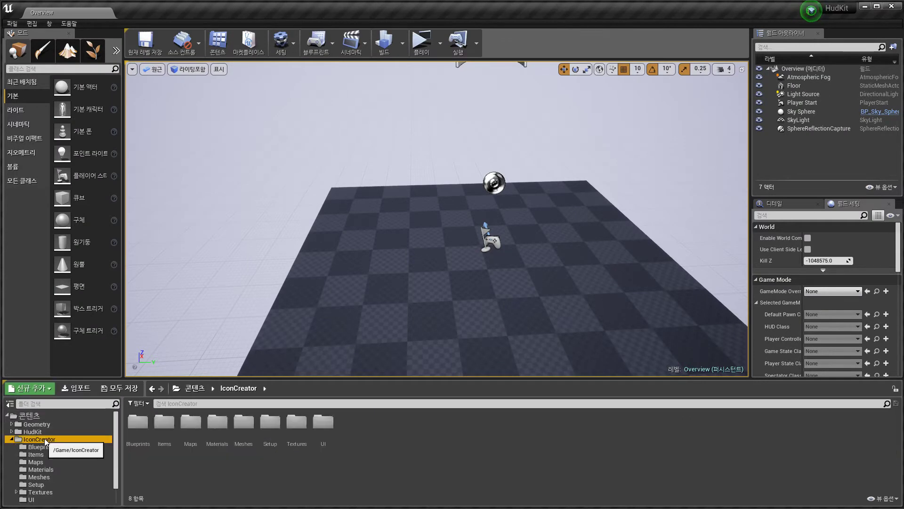
click(323, 437)
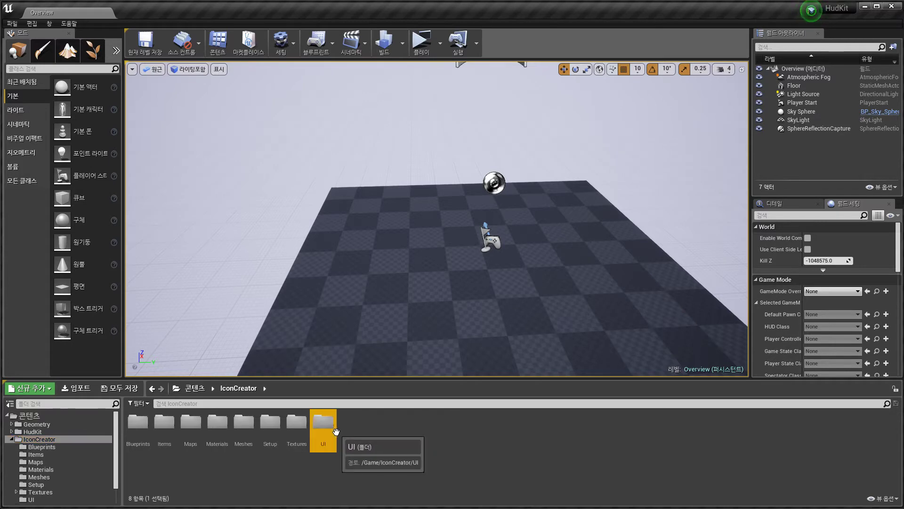
Open the UI_IconCreator widget blueprint from the IconCreator UI folder and show its event graph
double_click(332, 434)
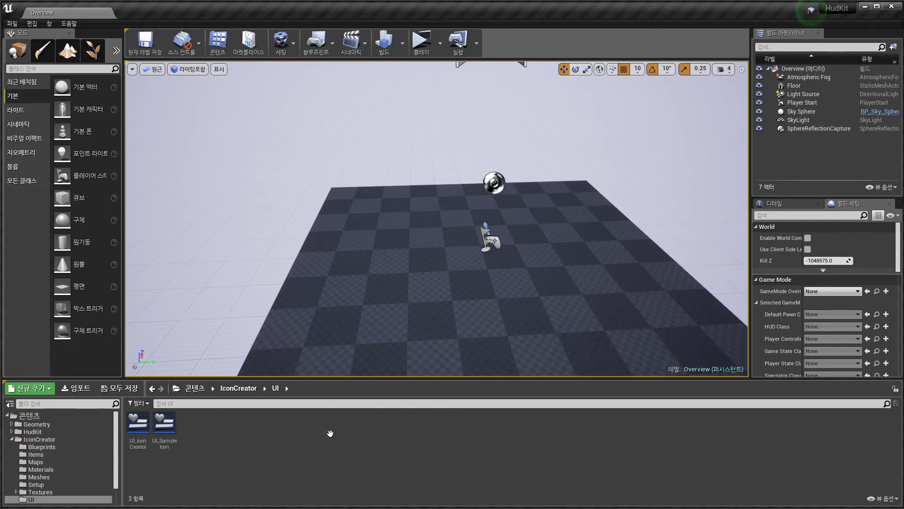
double_click(151, 445)
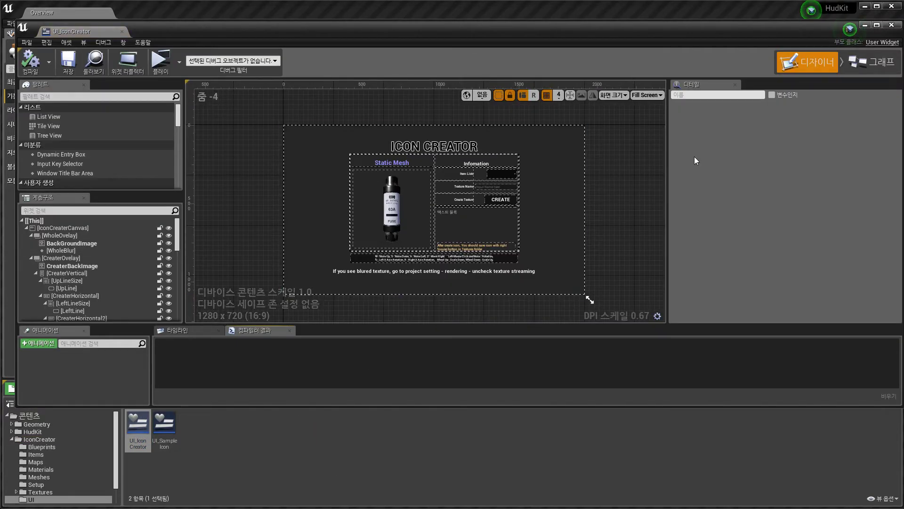
click(860, 65)
Set the Data Table default of UI_IconCreator to DT_Items and compile the widget
click(169, 336)
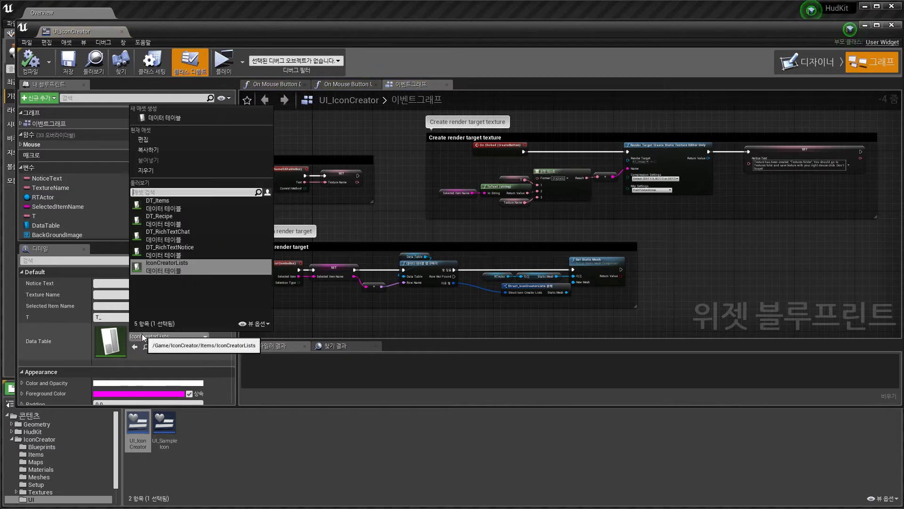
click(157, 201)
click(30, 62)
Add a second Struct_IconCreatorLists break node from the data table row's Out Row output and hide its unconnected pins
scroll(527, 301, up, 4)
right_drag(520, 299, 628, 270)
right_drag(413, 184, 293, 168)
drag(355, 217, 427, 277)
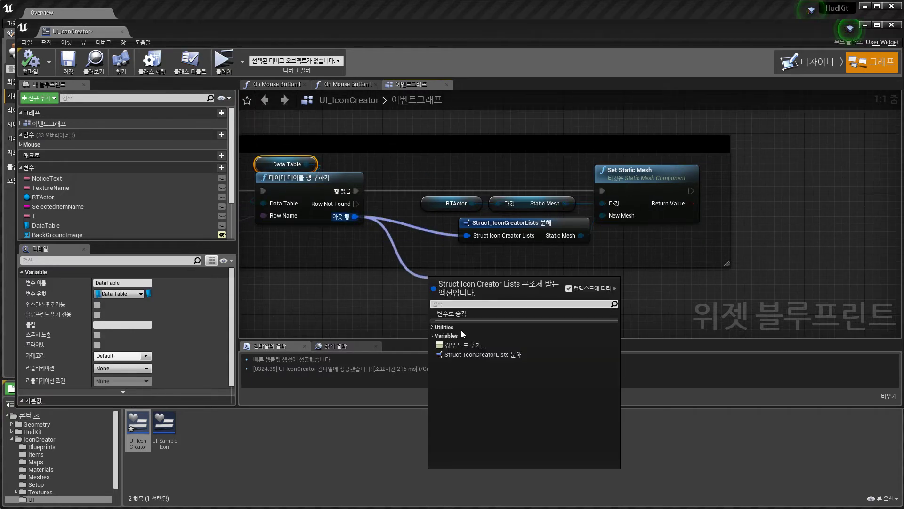
click(483, 354)
right_drag(542, 288, 503, 269)
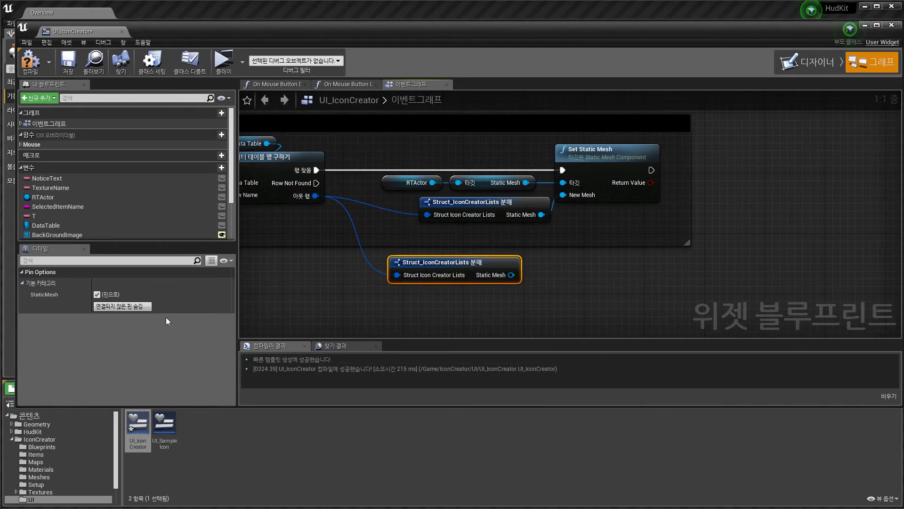
click(137, 308)
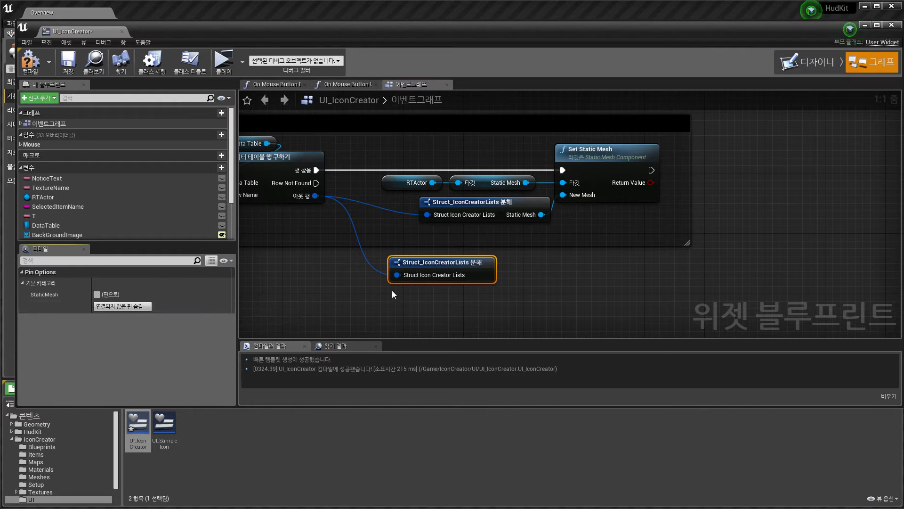
right_drag(392, 291, 520, 311)
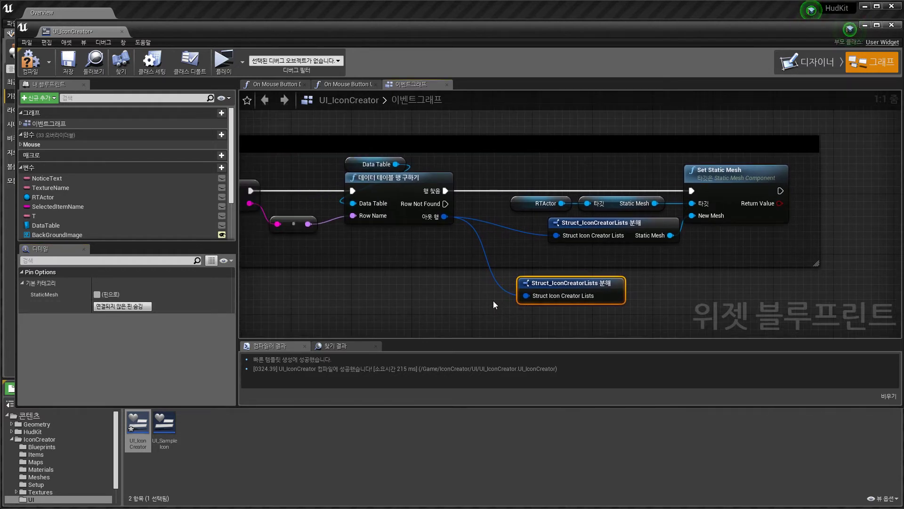
Compile and run the preview, try Box, Wrench, Weapon and UpperBody in Item Lists, and end the preview
click(38, 66)
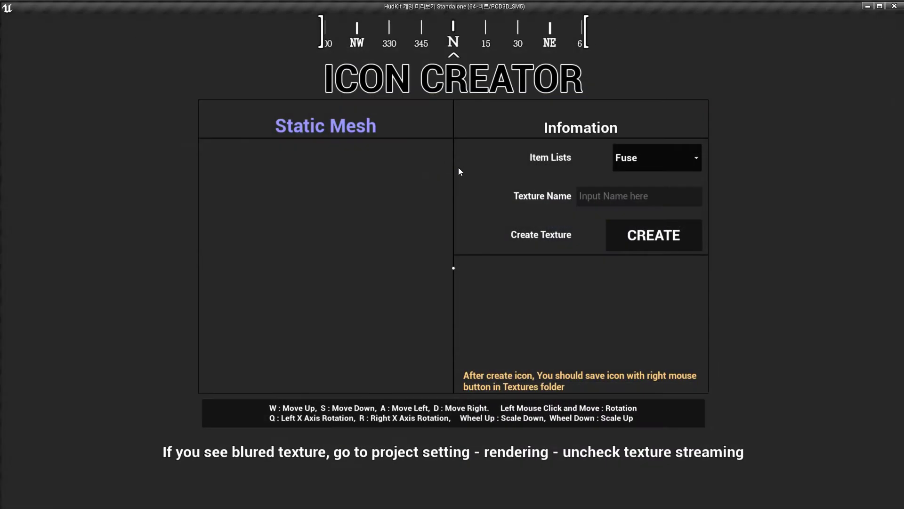
click(654, 159)
click(644, 193)
click(648, 165)
click(643, 201)
click(644, 162)
click(631, 213)
click(645, 160)
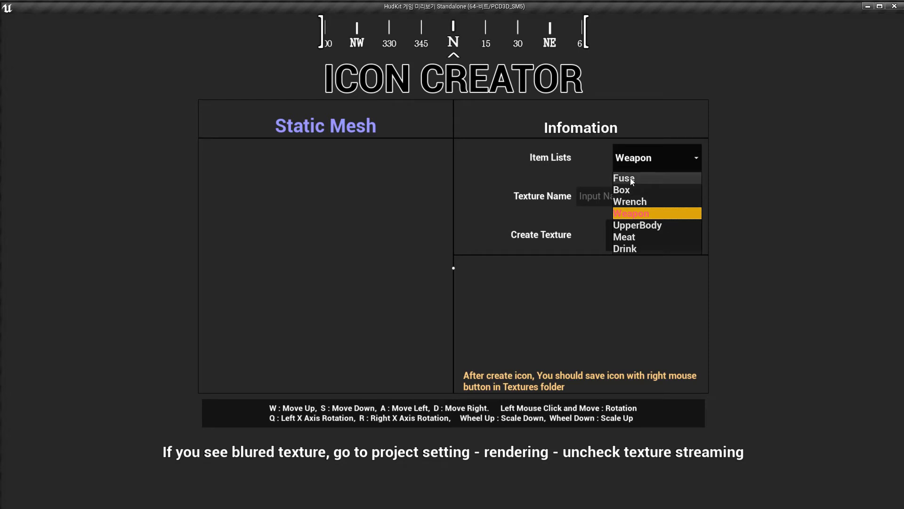
click(637, 226)
click(648, 158)
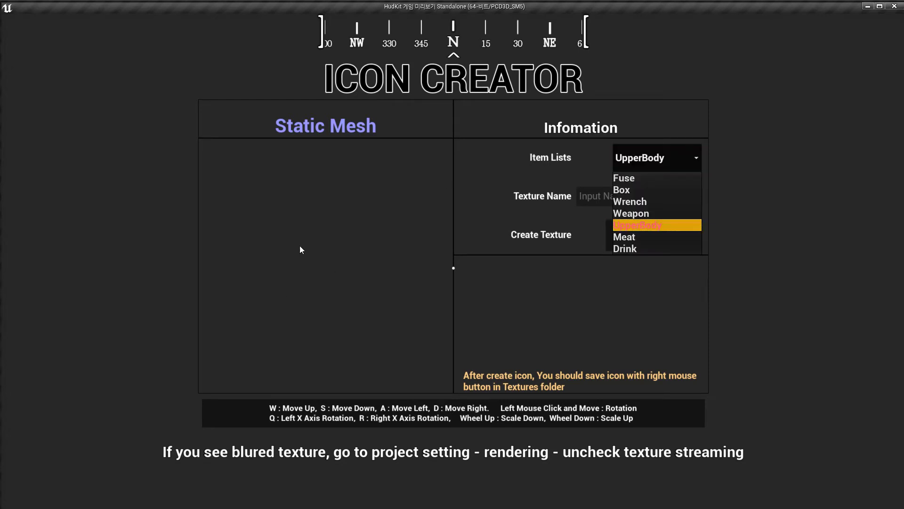
click(449, 266)
key(Escape)
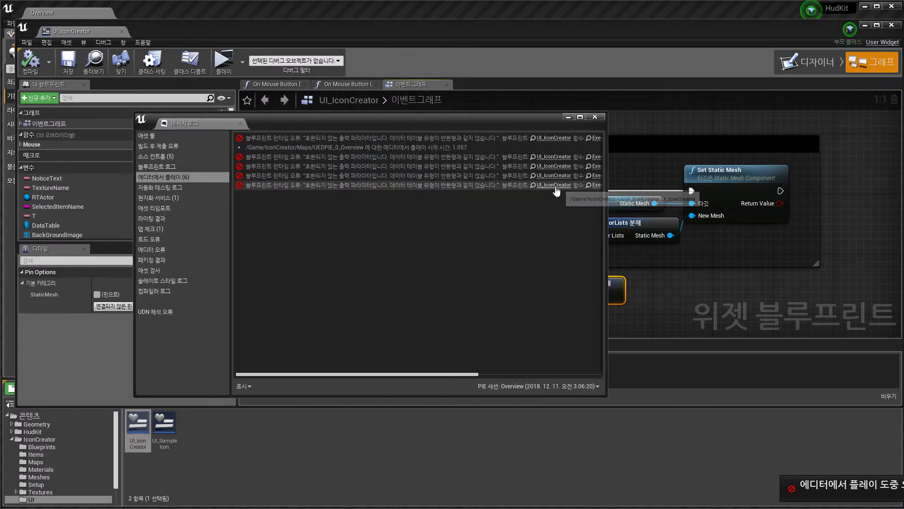
Trace the runtime error from the message log to the Get Data Table Row node and delete that node
drag(467, 375, 590, 374)
click(559, 141)
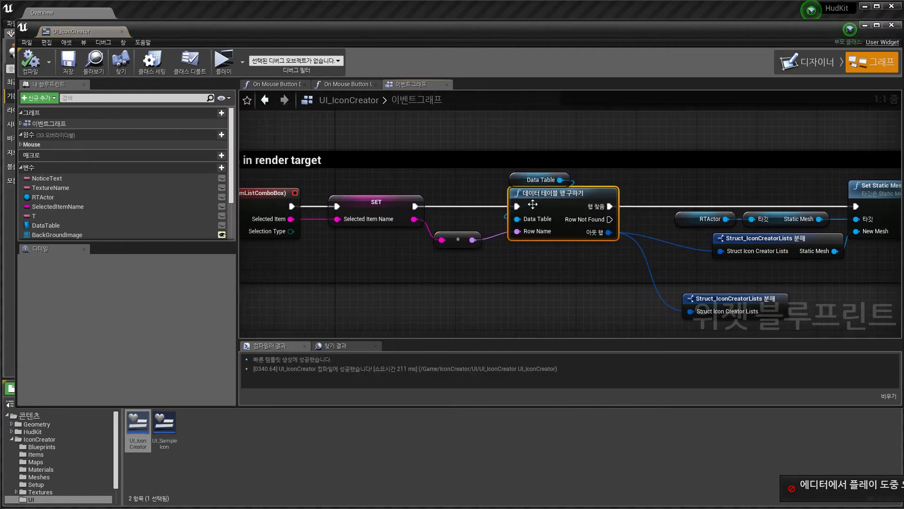
key(Delete)
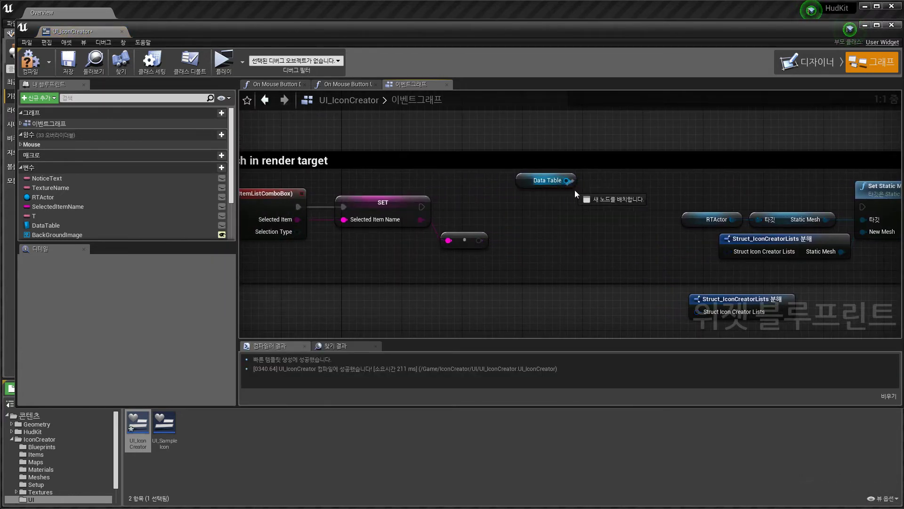
Add a Get Data Table Row node from the Data Table getter and connect the SET node's execution to it
drag(567, 183, 584, 213)
text(data)
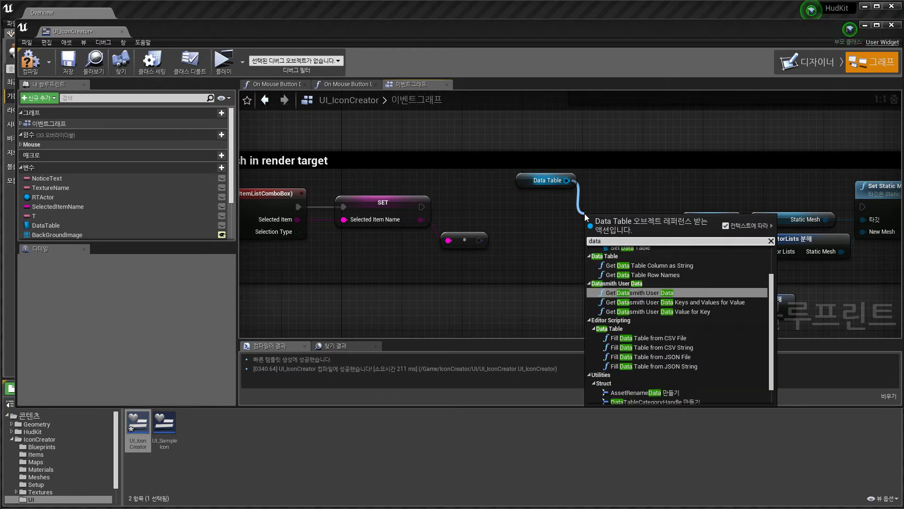
scroll(684, 399, down, 1)
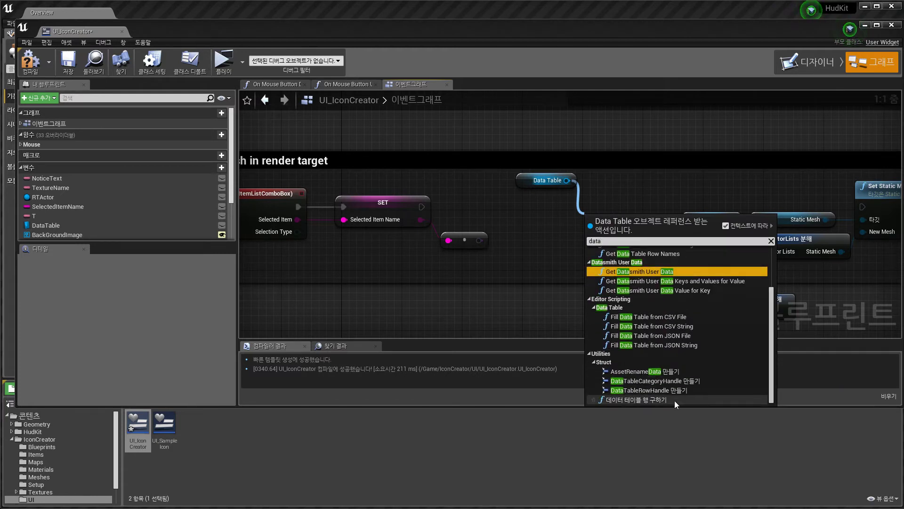
click(668, 400)
drag(421, 207, 553, 201)
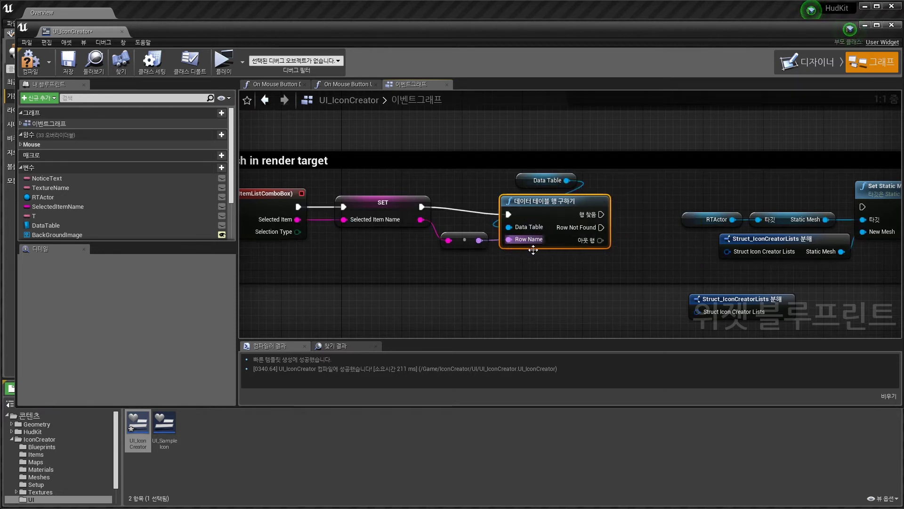
Connect the row node's Row Found execution to Set Static Mesh and try extending its Out Row output
right_drag(515, 243, 380, 238)
drag(464, 235, 500, 242)
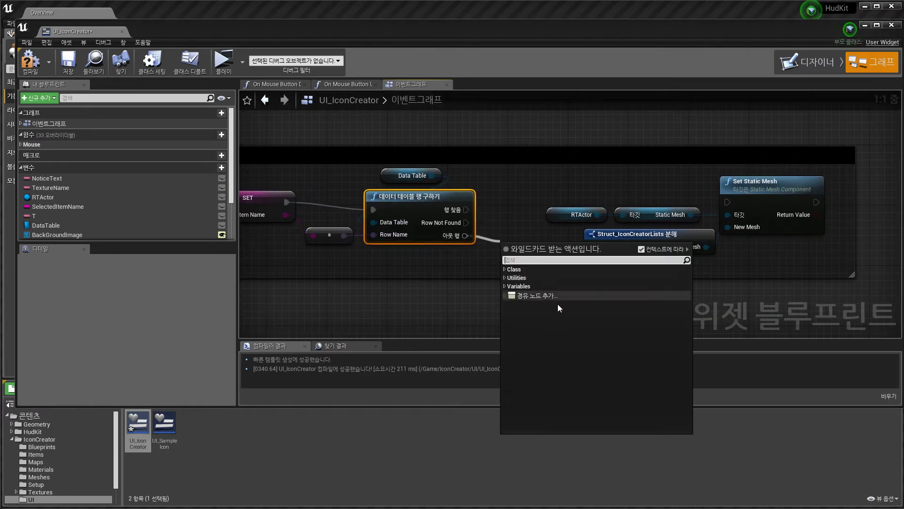
drag(466, 210, 730, 206)
drag(466, 235, 505, 253)
right_drag(425, 252, 613, 294)
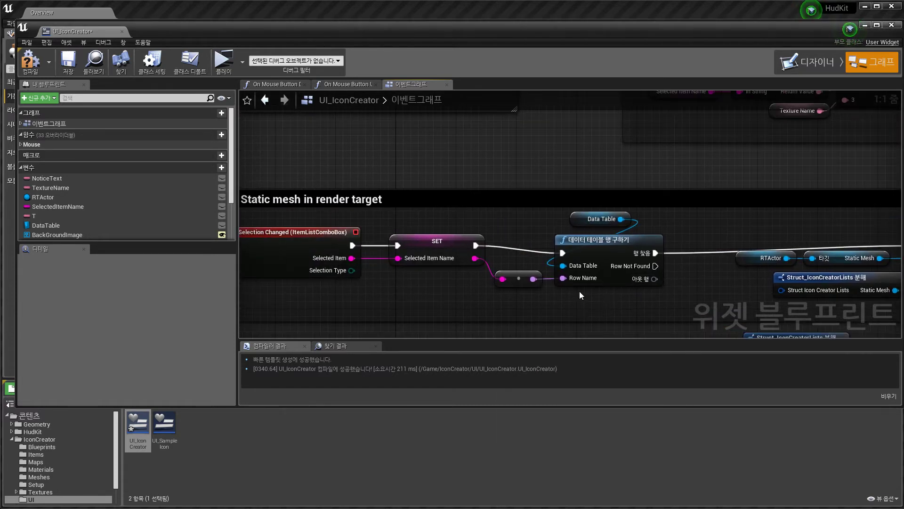
Check which table the DataTable variable uses as its default and which alternatives are offered
click(596, 219)
scroll(156, 365, down, 3)
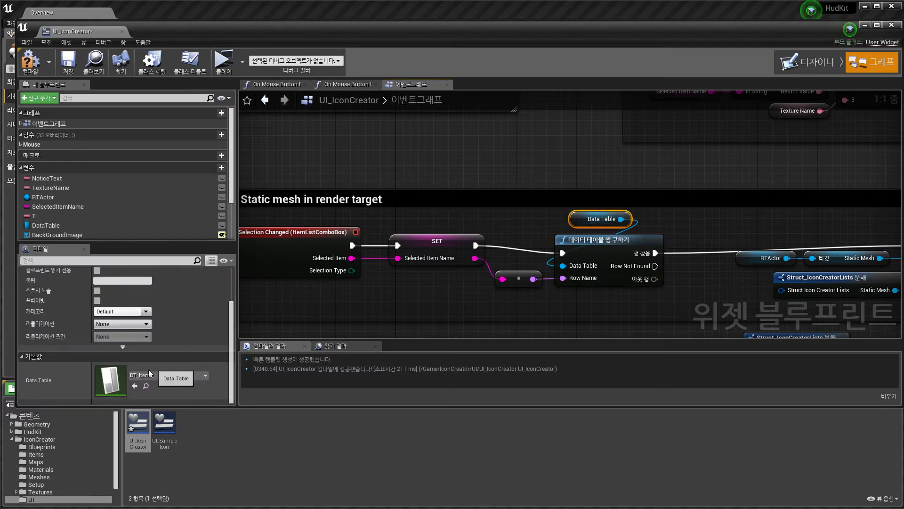
click(150, 377)
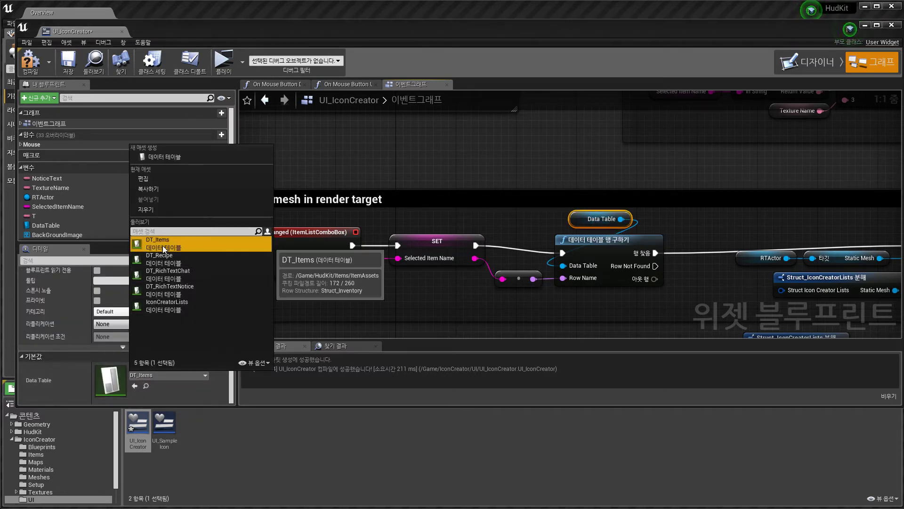
click(490, 271)
Delete both Struct_IconCreatorLists break nodes from the static mesh render target section
drag(612, 227, 590, 234)
drag(519, 200, 574, 246)
right_drag(638, 273, 467, 180)
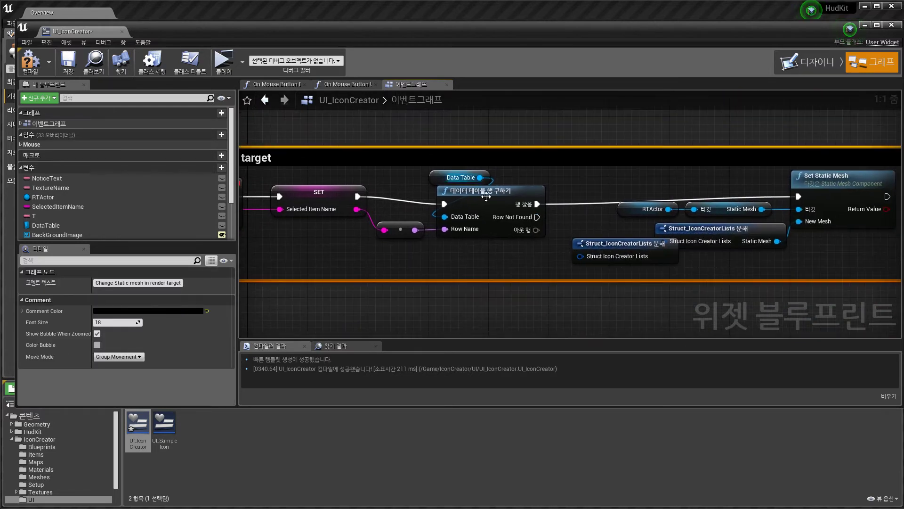
drag(599, 239, 665, 260)
key(Delete)
right_drag(585, 227, 524, 246)
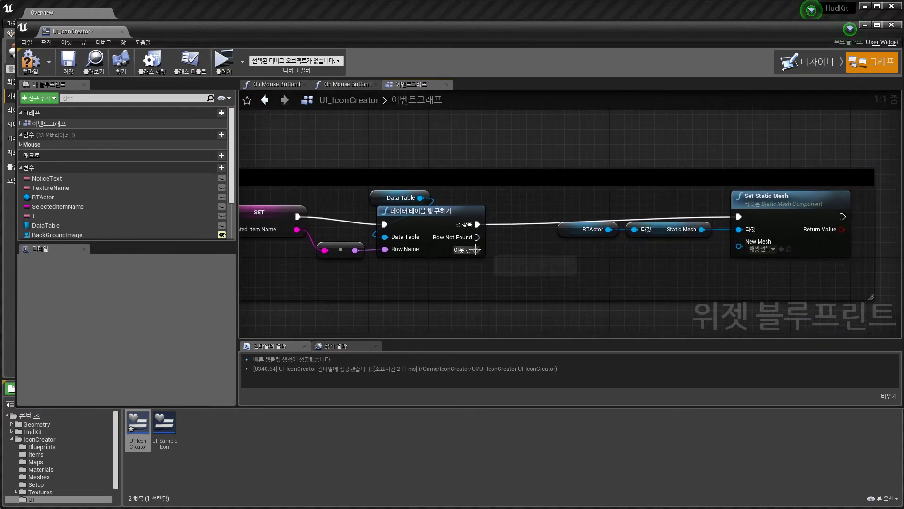
Delete the Data Table getter together with the Get Data Table Row node beside it
drag(477, 250, 516, 262)
click(434, 278)
right_drag(434, 278, 533, 302)
drag(453, 213, 522, 243)
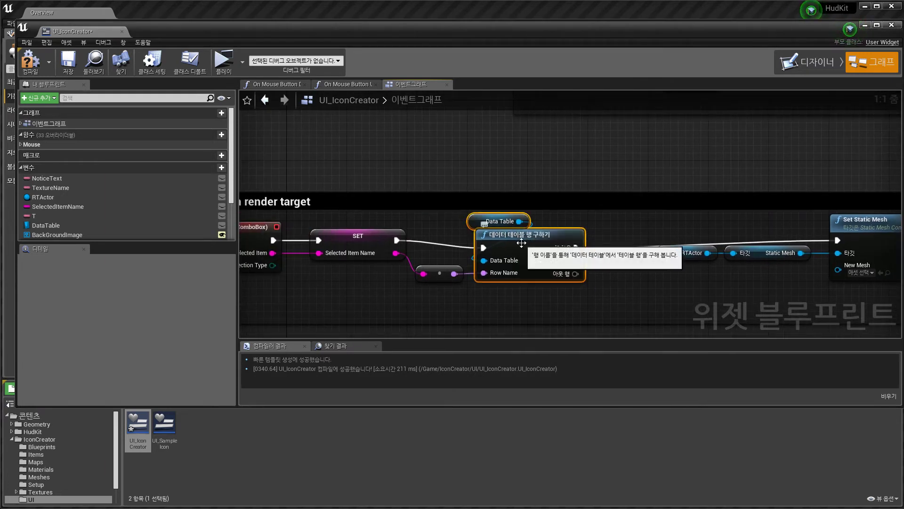
key(Delete)
Search the graph actions for "data" and add a standalone Get Data Table Row node
right_click(524, 252)
text(datat)
key(BackSpace)
scroll(587, 372, down, 10)
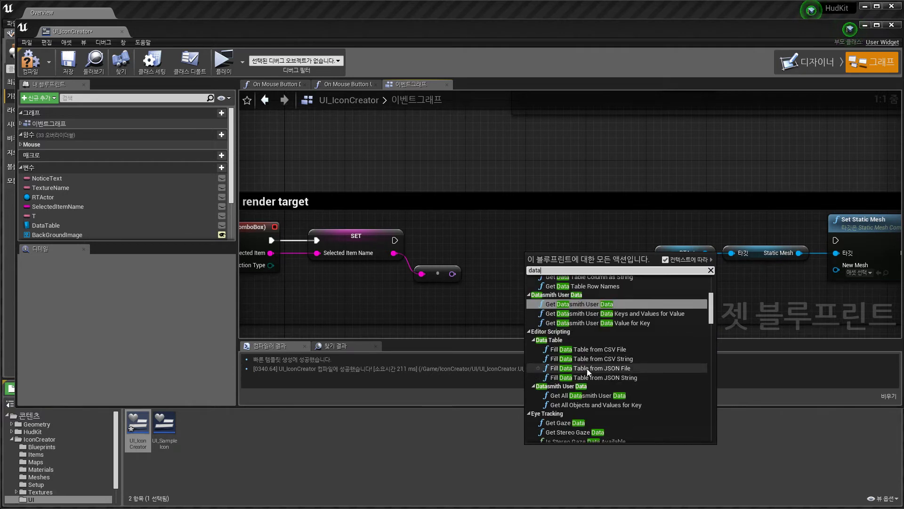
drag(708, 332, 709, 430)
click(572, 402)
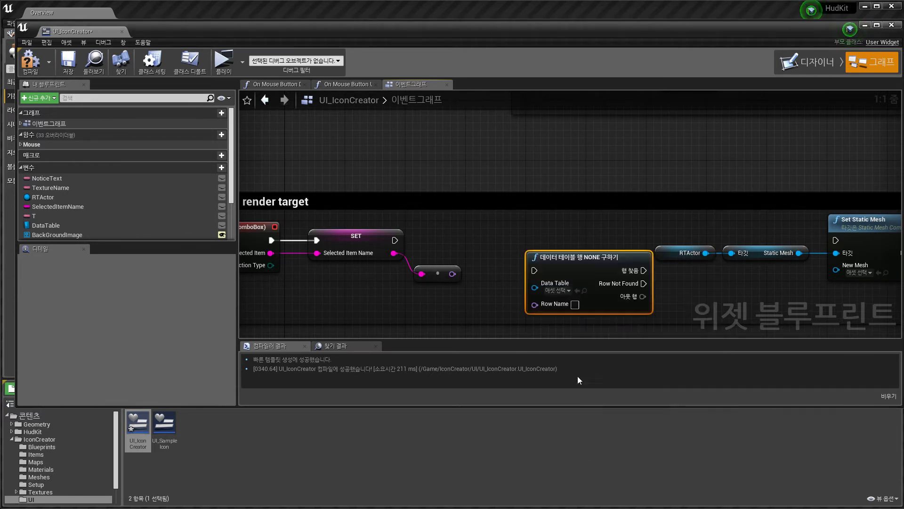
Align the row node with SET, wire the converted name to Row Name, and connect a DataTable getter to its Data Table input
drag(554, 274, 545, 227)
drag(452, 274, 504, 273)
click(58, 226)
scroll(148, 352, down, 2)
drag(55, 223, 504, 253)
drag(596, 266, 628, 284)
text(get)
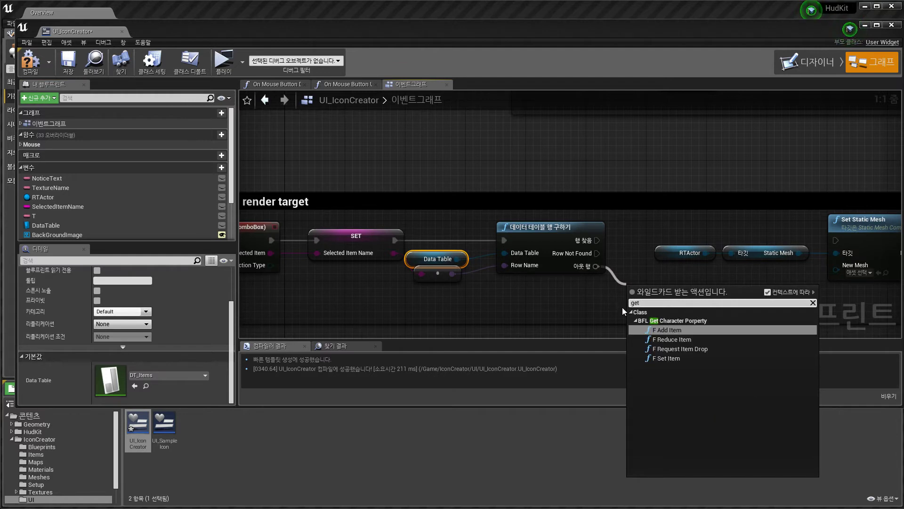
key(BackSpace)
key(BackSpace)
key(BackSpace)
text(break)
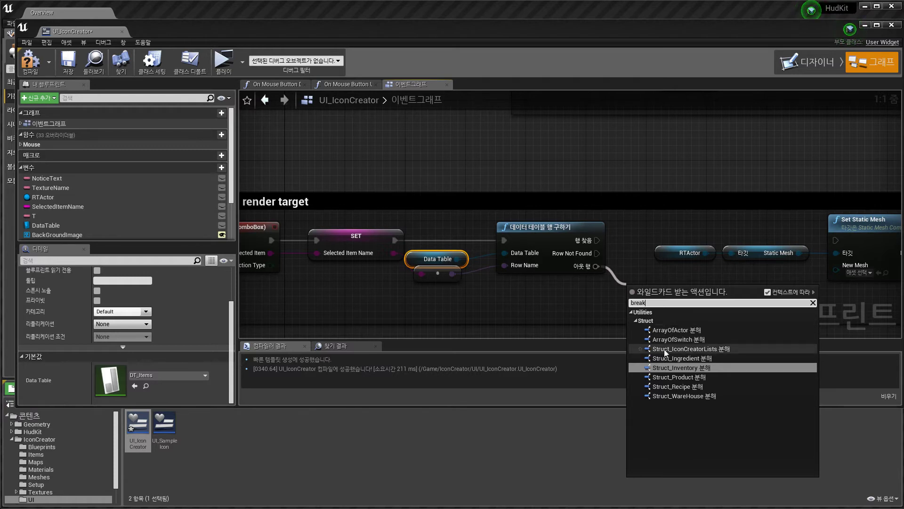
click(597, 298)
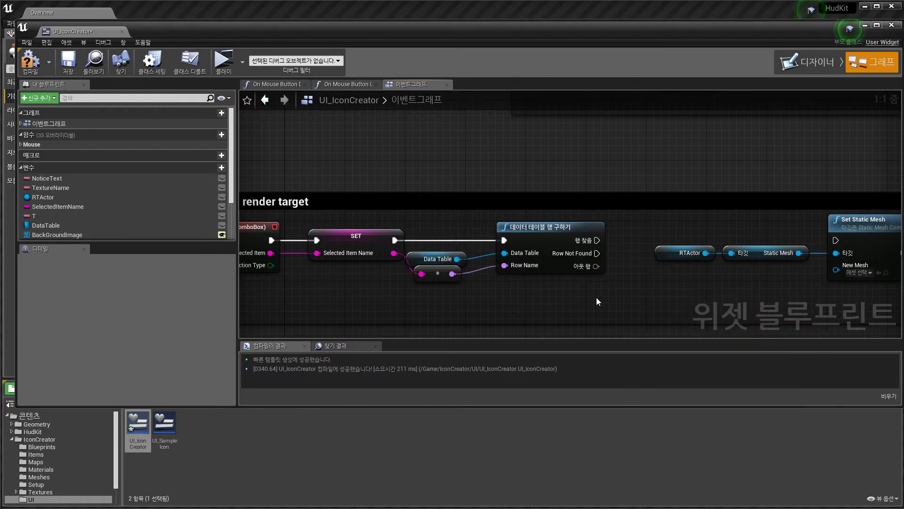
Remove the Data Table getter and choose DT_Items directly on the Get Data Table Row node
click(436, 252)
key(Delete)
click(541, 260)
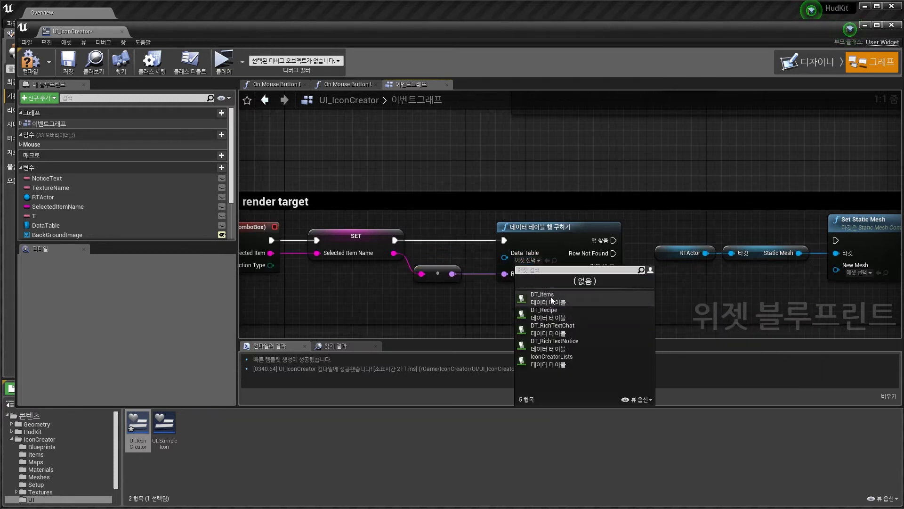
click(551, 296)
right_drag(644, 279, 577, 286)
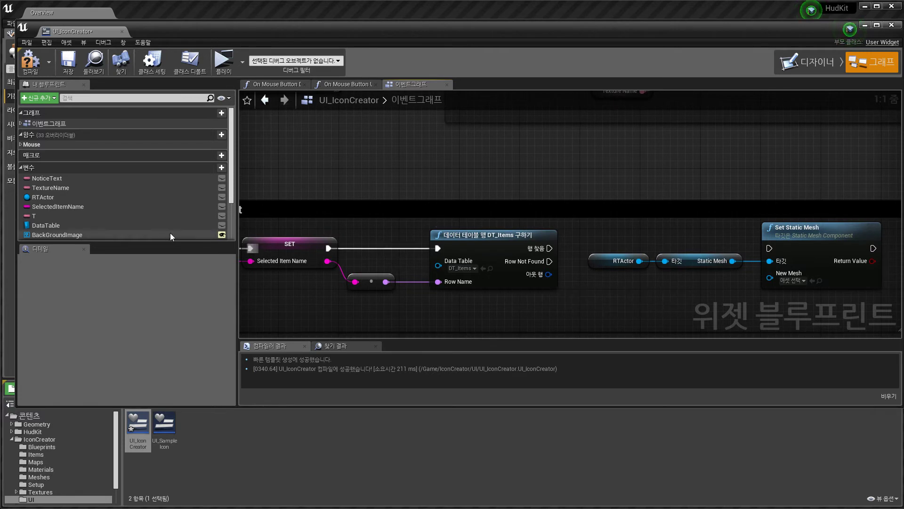
Delete the Get Data Table Row node that references DT_Items
click(46, 225)
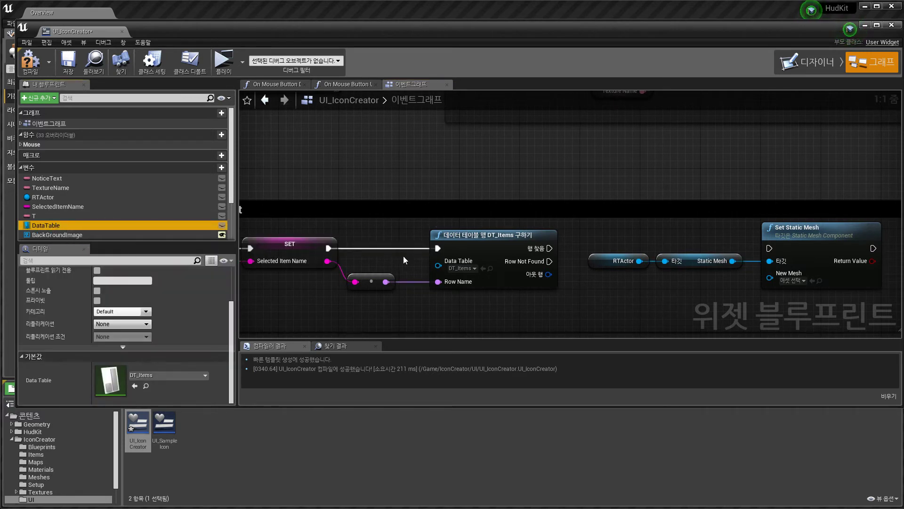
click(490, 280)
key(Delete)
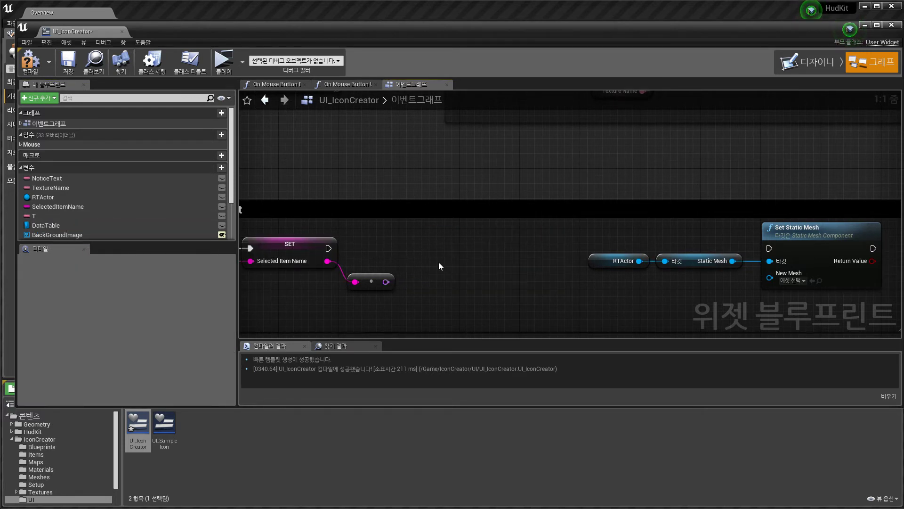
Add a fresh Get Data Table Row node beside SET and wire the converted item name into its Row Name input
right_click(424, 253)
text(data)
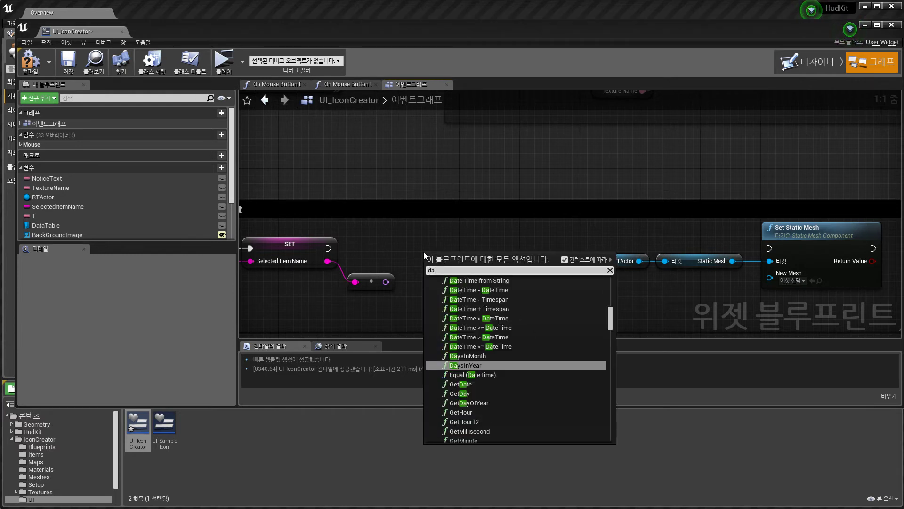
drag(610, 313, 618, 444)
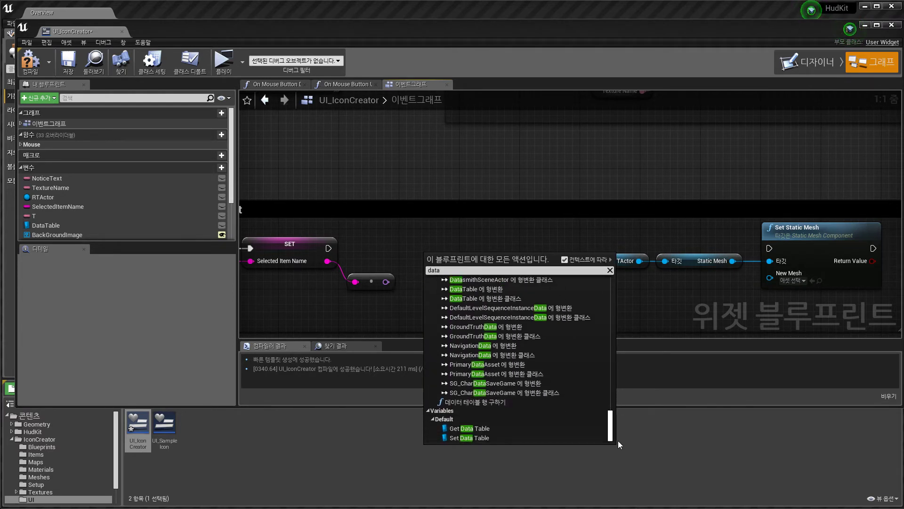
click(475, 402)
drag(445, 268, 445, 245)
drag(386, 282, 434, 284)
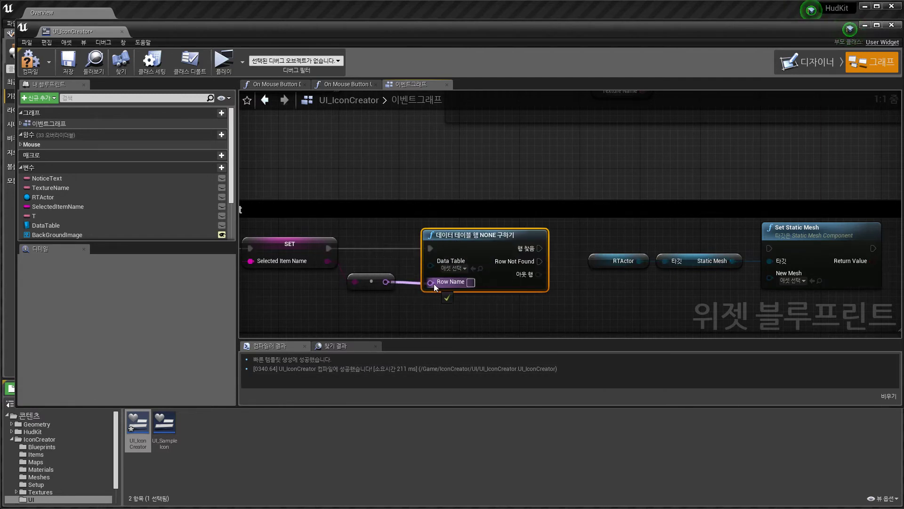
Set the new row node's Data Table to DT_Items and add a Break Struct_Inventory node from its Out Row output
click(452, 268)
click(469, 300)
right_drag(577, 298, 448, 291)
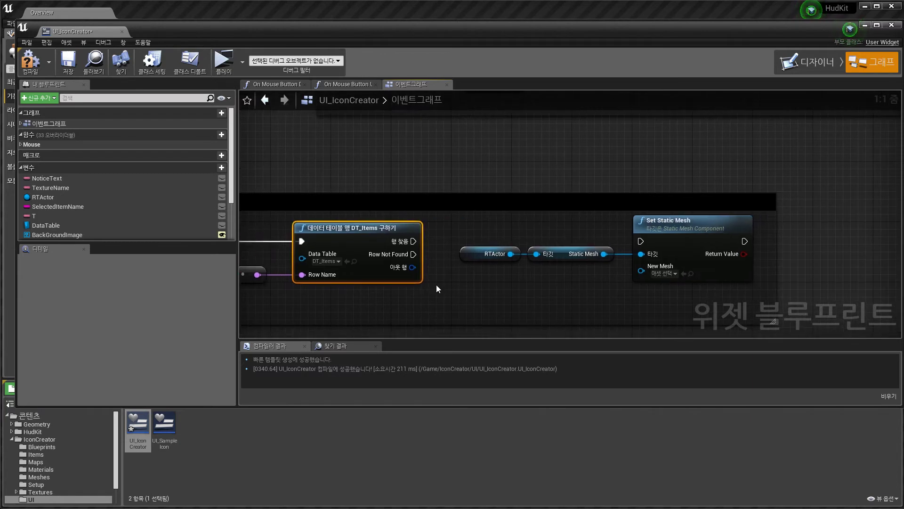
drag(413, 267, 453, 282)
click(505, 355)
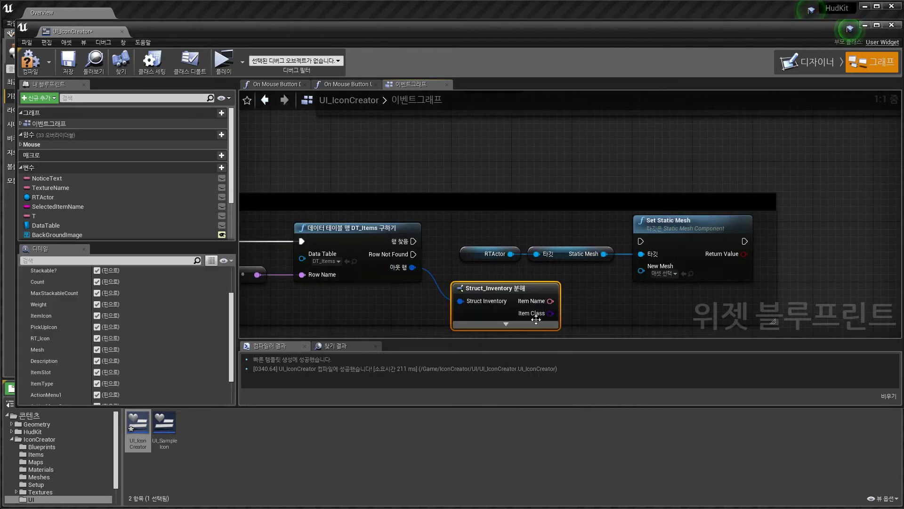
Expand the Break Struct_Inventory node, wire its Mesh output to New Mesh, and connect Row Found to Set Static Mesh's execution input
click(506, 325)
scroll(506, 325, down, 1)
right_drag(506, 325, 438, 281)
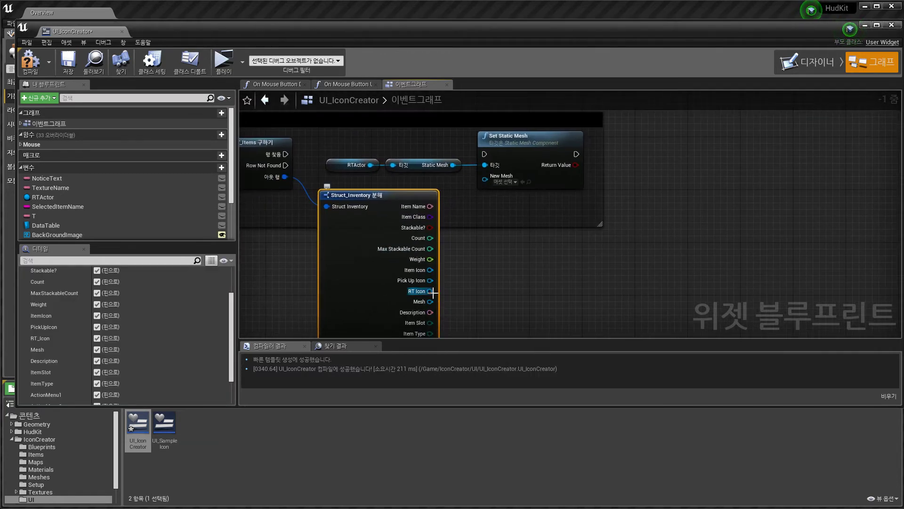
drag(430, 301, 485, 179)
right_drag(313, 170, 349, 247)
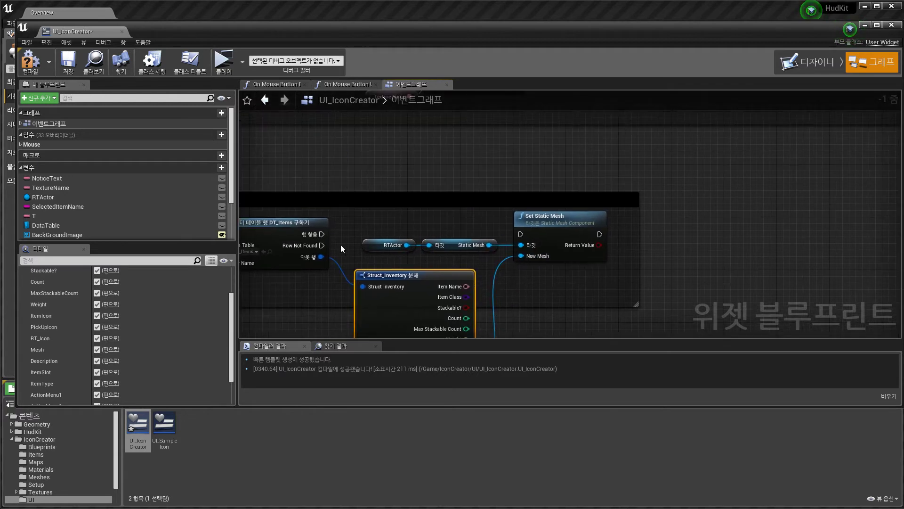
drag(322, 234, 525, 231)
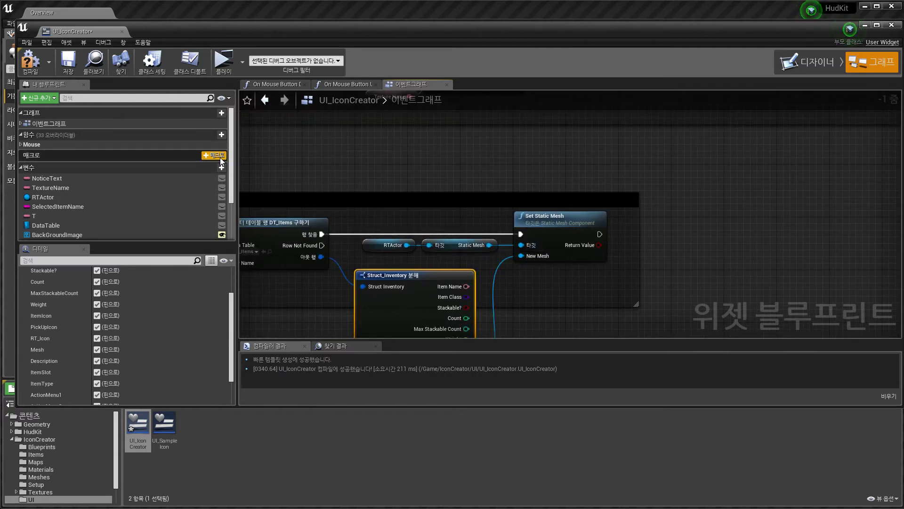
Compile the widget blueprint and run the game preview to test rotating the Fuse mesh
click(34, 71)
click(224, 64)
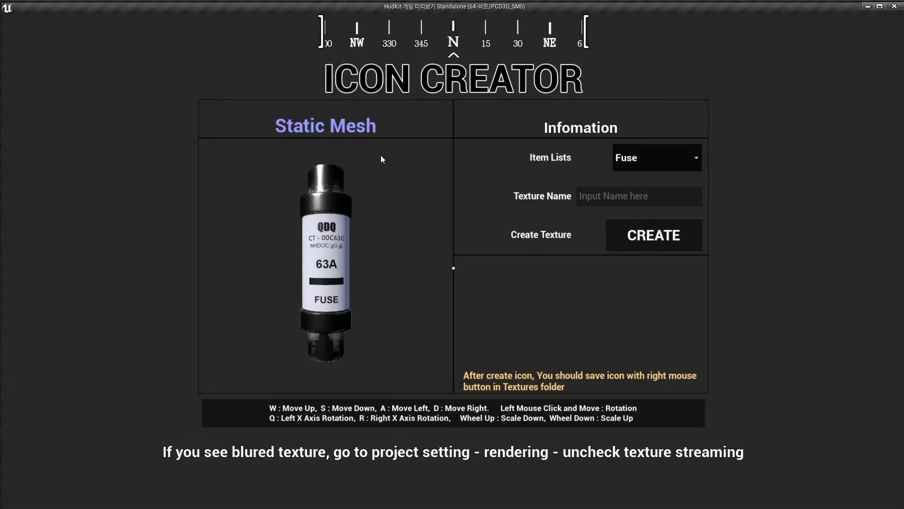
drag(414, 242, 356, 239)
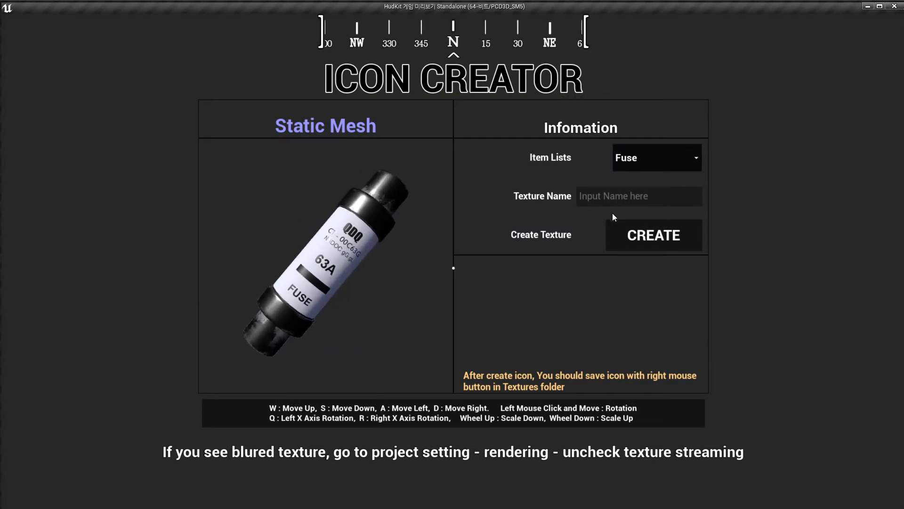
Choose Box from Item Lists and scale its mesh down until the whole box fits in the Static Mesh preview
click(654, 163)
click(639, 188)
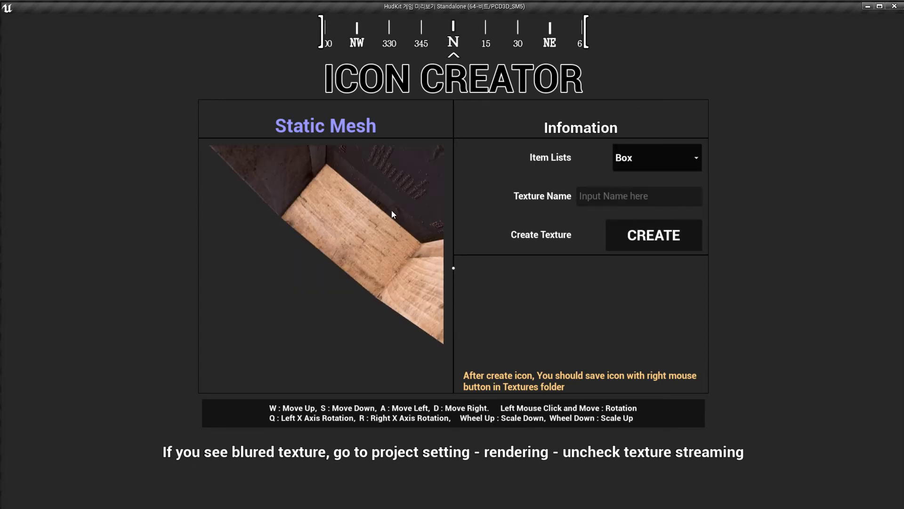
scroll(398, 213, down, 3)
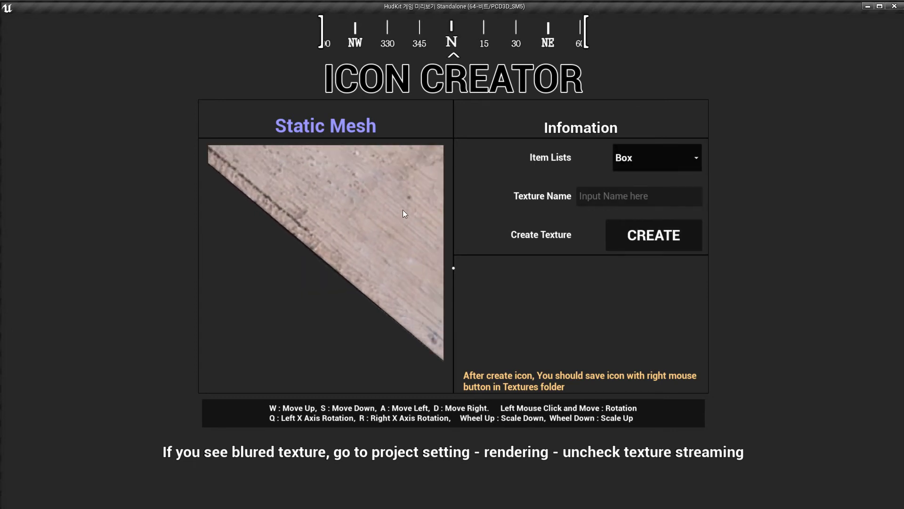
scroll(401, 209, up, 5)
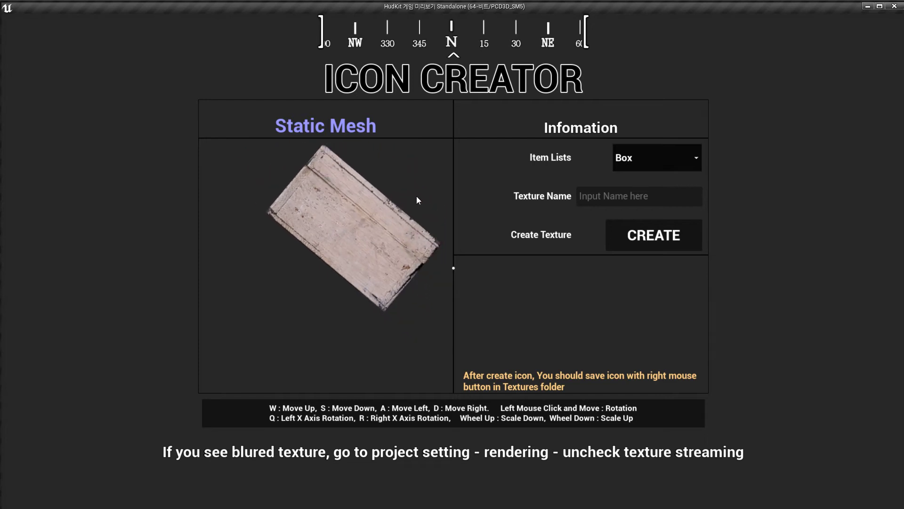